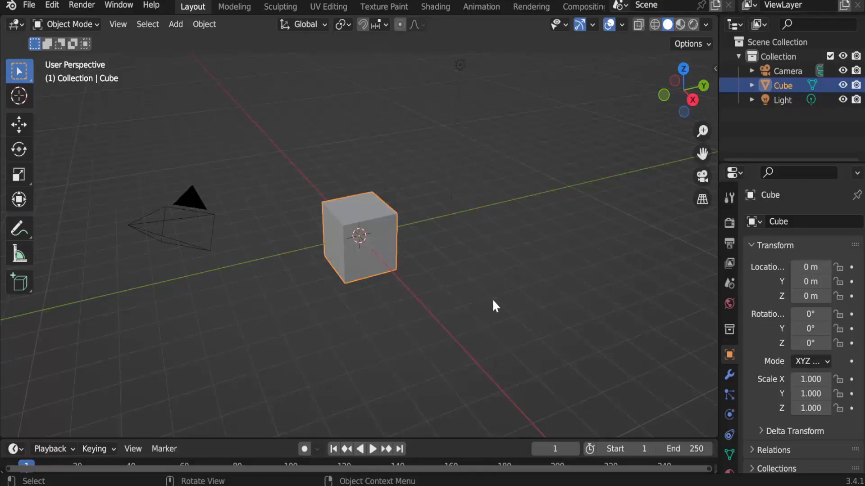
# Step: Select the default camera, cube and light together and delete them from the scene
pyautogui.moveTo(504, 303); pyautogui.dragTo(79, 139)
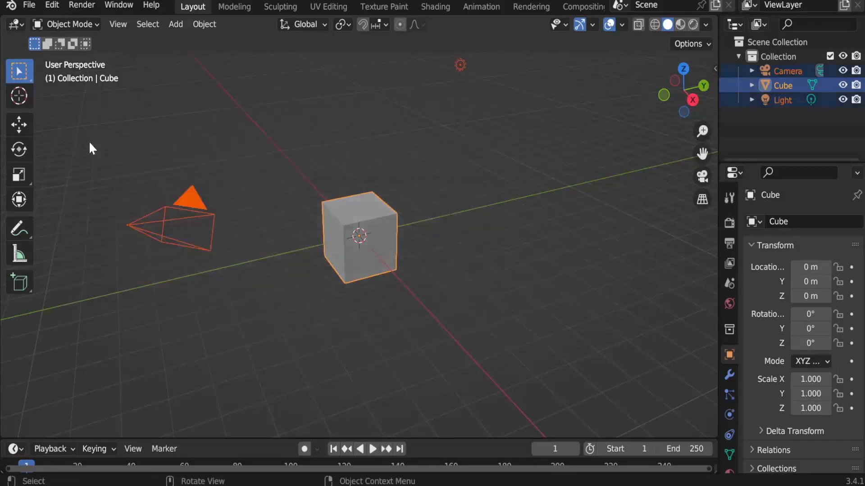
pyautogui.press('Delete')
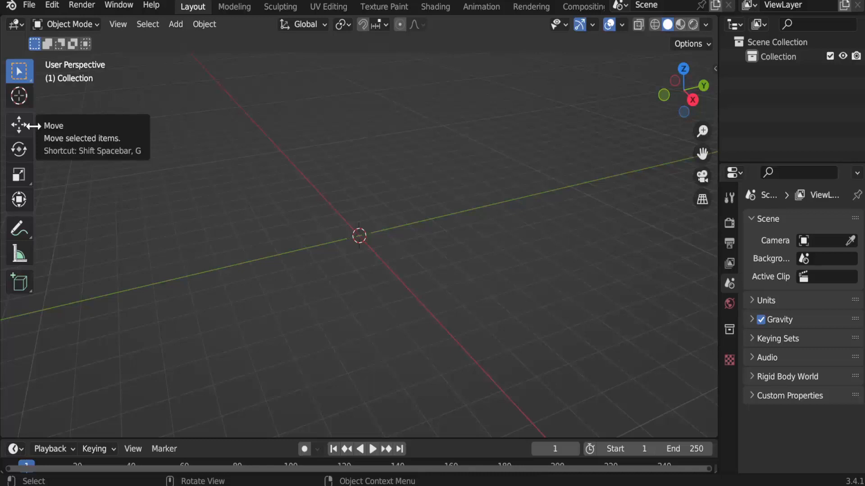
# Step: Widen the viewport toolbar so tool names show, and reveal the viewport's sidebar
pyautogui.moveTo(34, 127); pyautogui.dragTo(89, 133)
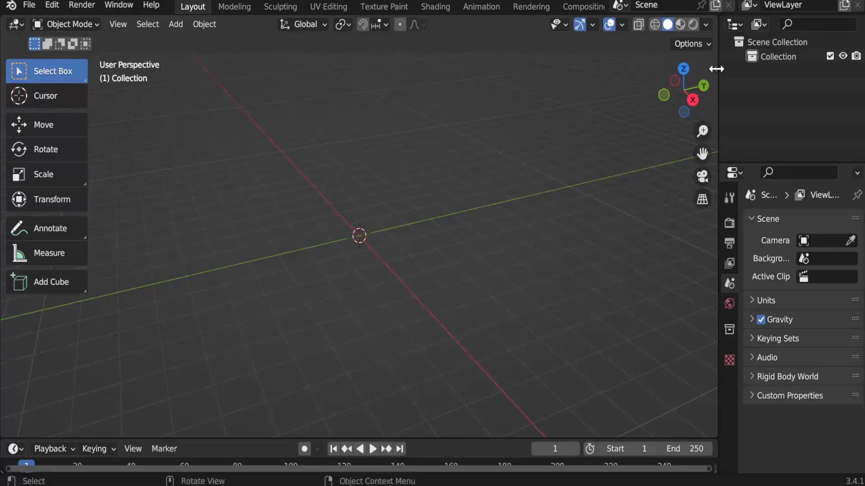
pyautogui.moveTo(716, 69); pyautogui.dragTo(551, 85)
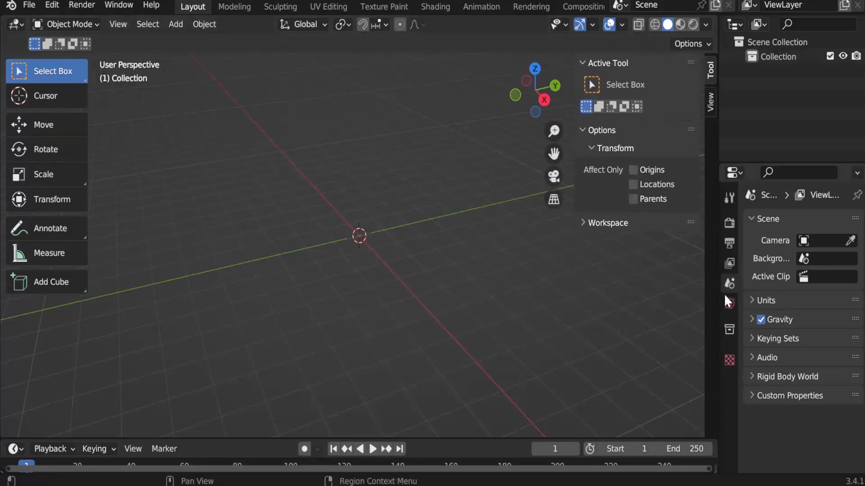
# Step: Add a text object at the world origin
pyautogui.click(178, 26)
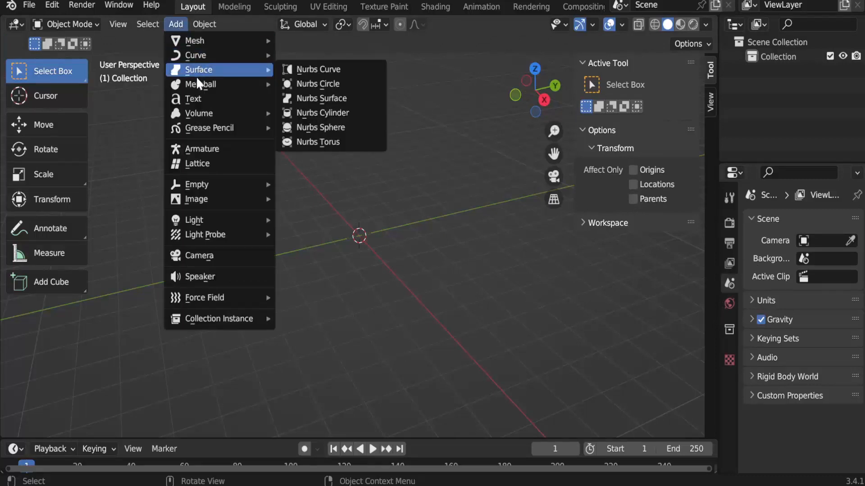
pyautogui.click(197, 99)
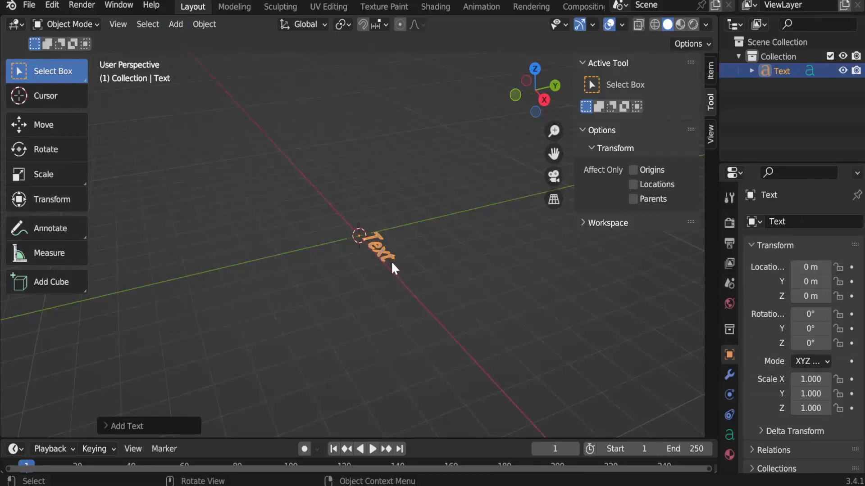
pyautogui.scroll(3, 391, 261)
pyautogui.scroll(1, 391, 261)
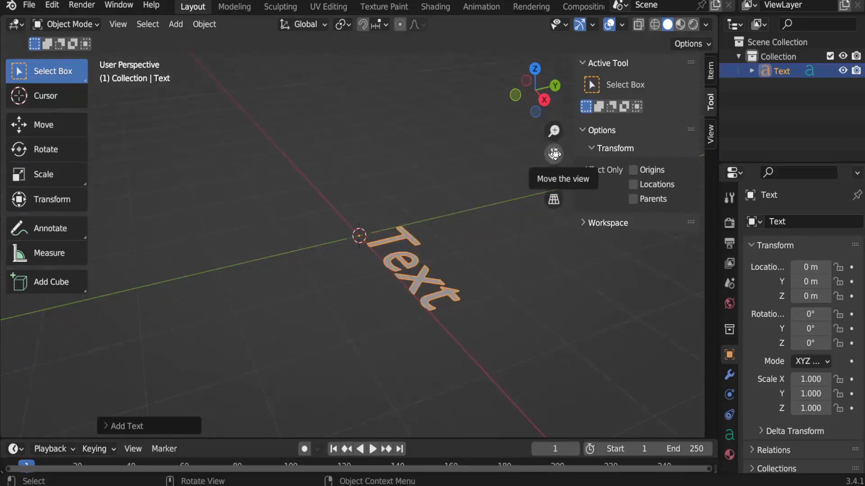
pyautogui.moveTo(554, 154); pyautogui.dragTo(481, 126)
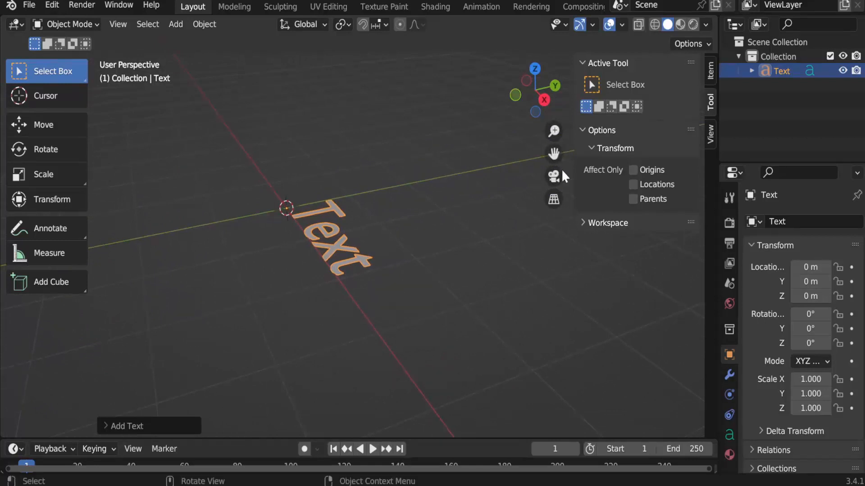
# Step: Scale the text object to 2.070 in X and 1.480 in Y
pyautogui.click(708, 68)
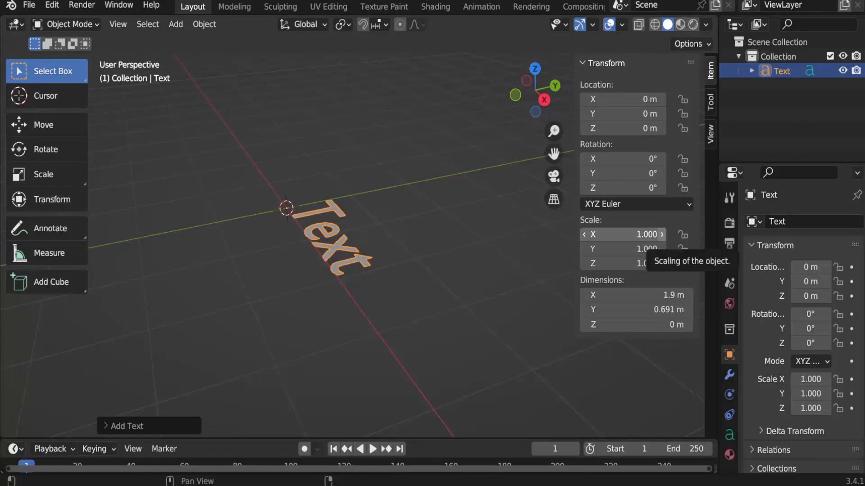
pyautogui.click(661, 231)
pyautogui.moveTo(650, 235); pyautogui.dragTo(694, 235)
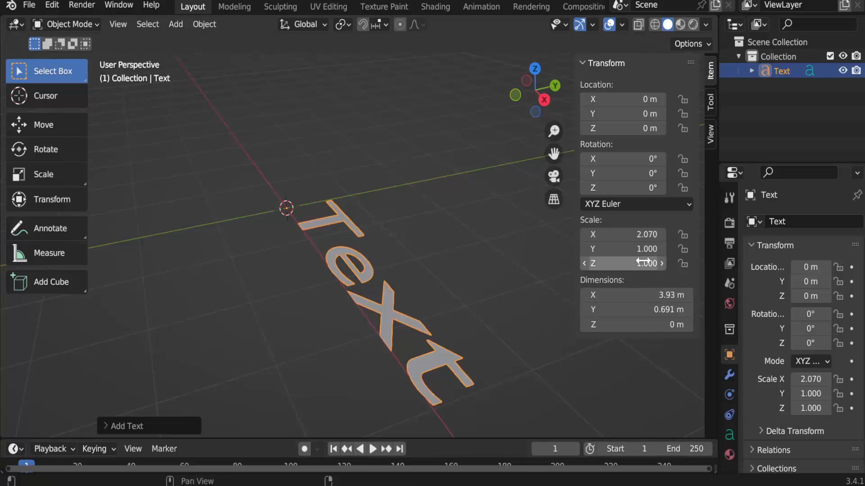
pyautogui.moveTo(645, 248); pyautogui.dragTo(695, 249)
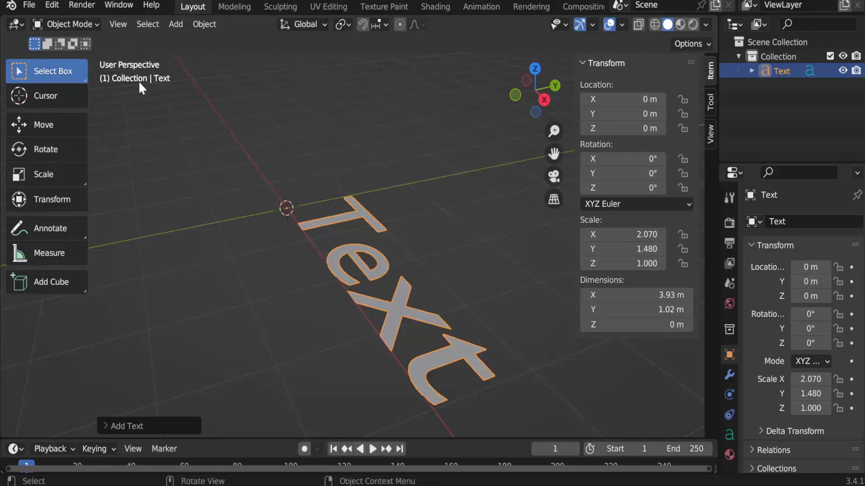
# Step: Switch the text object to Edit Mode and delete its default wording
pyautogui.click(95, 23)
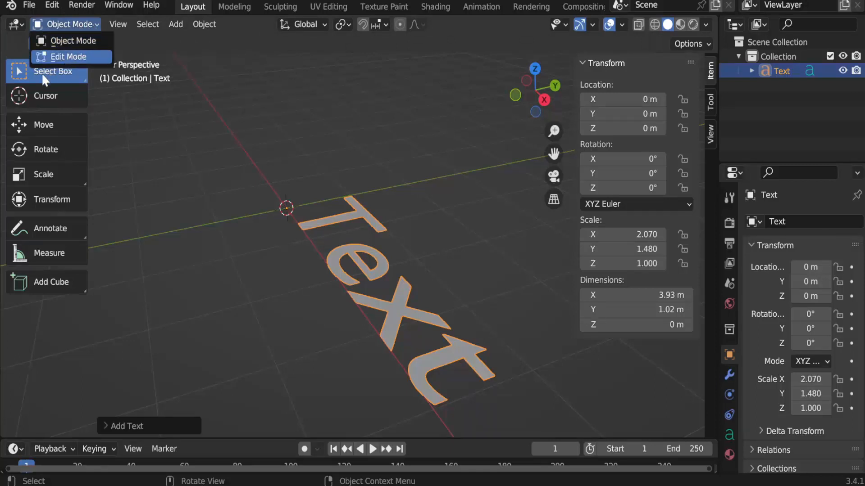
pyautogui.click(60, 55)
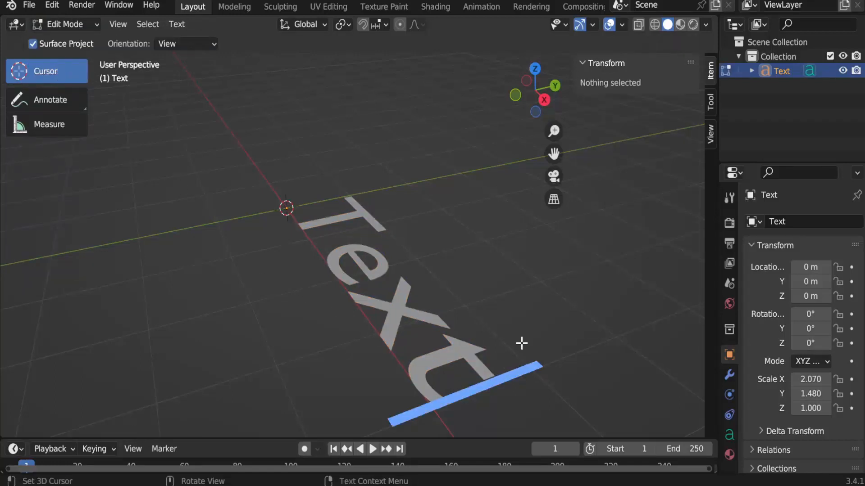
pyautogui.press('BackSpace')
pyautogui.press('BackSpace')
pyautogui.press('BackSpace')
pyautogui.press('BackSpace')
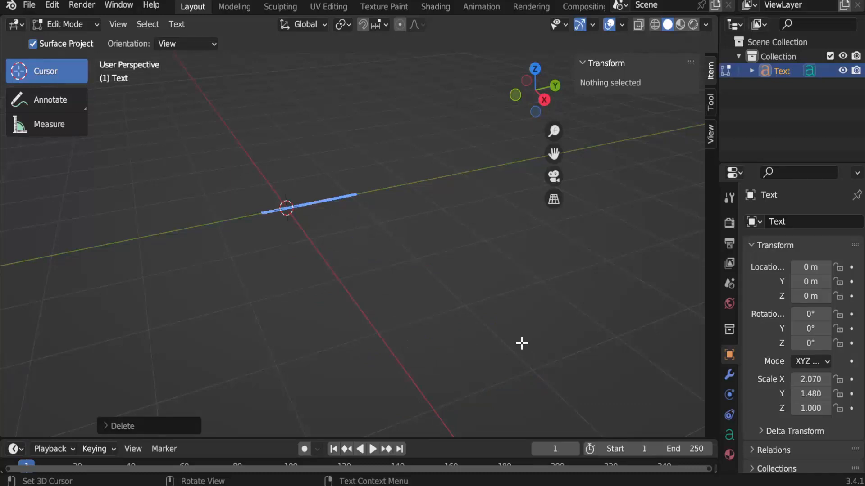
pyautogui.write('vida')
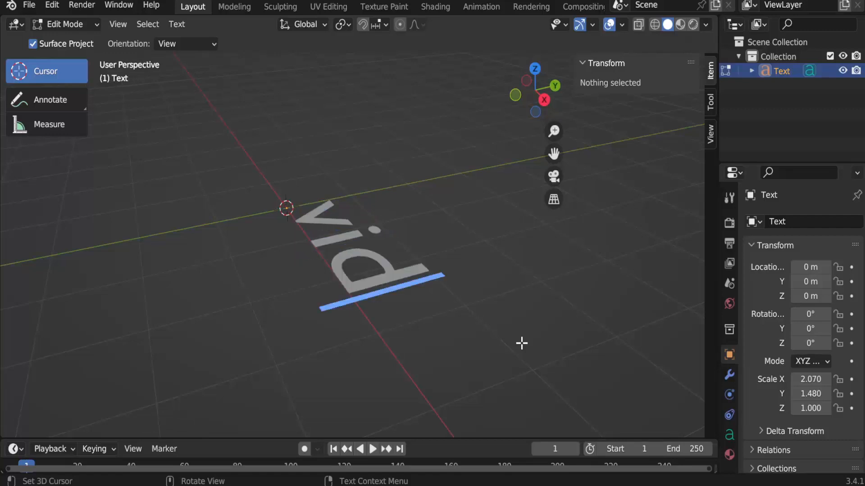
pyautogui.press('BackSpace')
pyautogui.press('BackSpace')
pyautogui.press('BackSpace')
pyautogui.press('BackSpace')
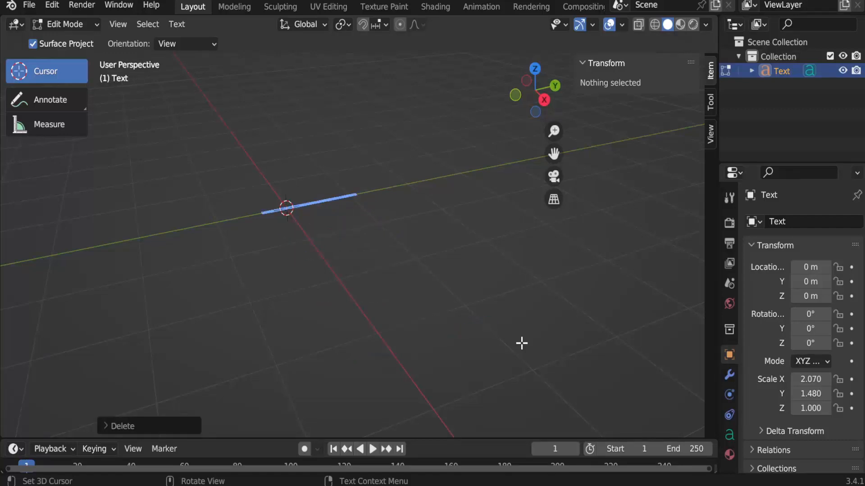
# Step: Enter "VIDA" in capitals as the text object's wording
pyautogui.write('VIDA')
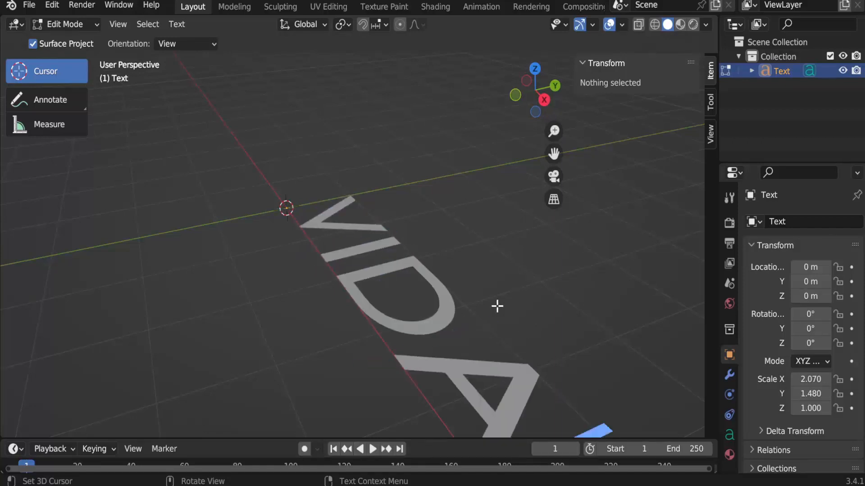
pyautogui.moveTo(554, 154); pyautogui.dragTo(507, 74)
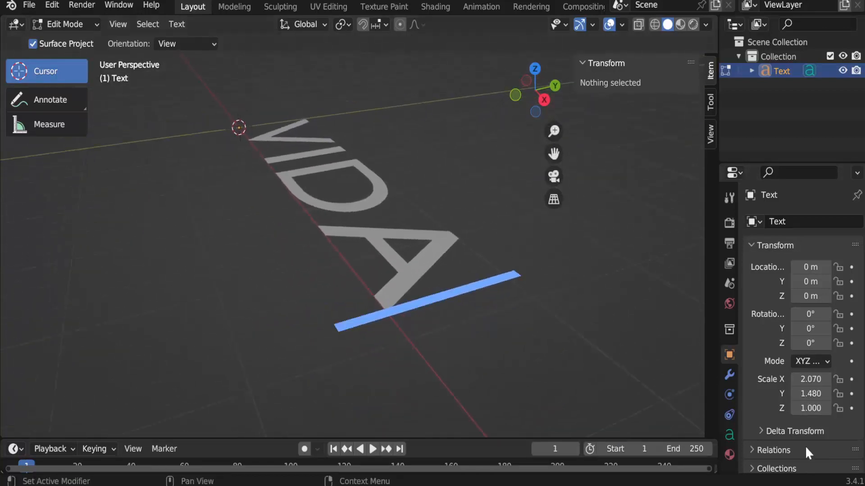
# Step: Set the text's horizontal and vertical paragraph alignment to Center
pyautogui.click(730, 435)
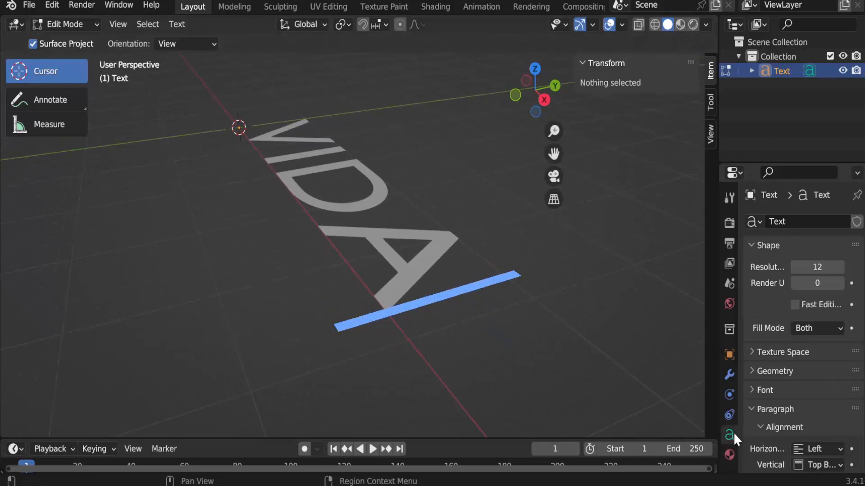
pyautogui.click(751, 370)
pyautogui.scroll(-4, 770, 366)
pyautogui.scroll(-6, 767, 370)
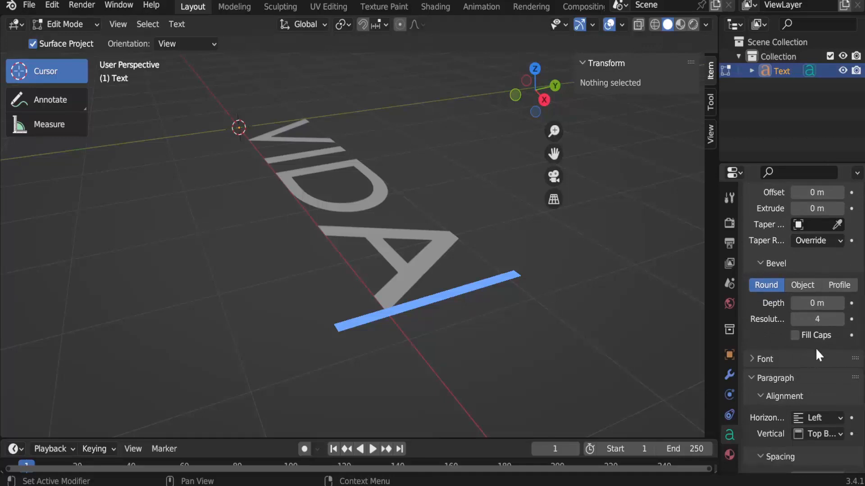
pyautogui.scroll(-3, 814, 351)
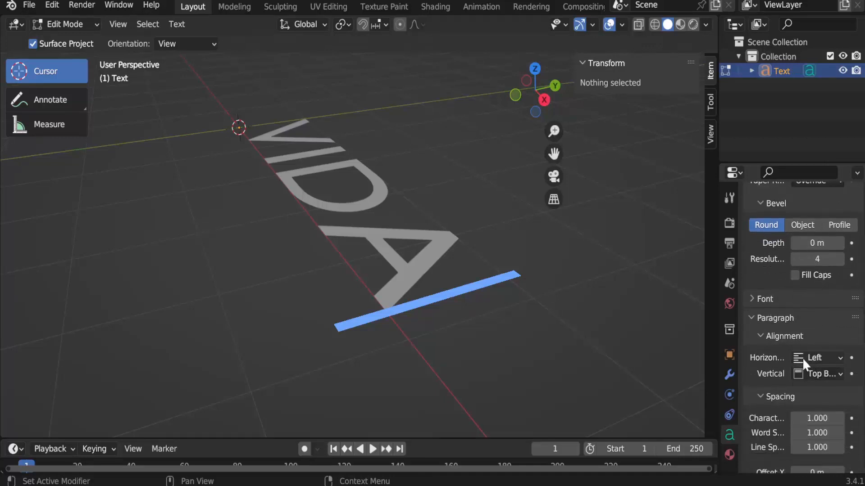
pyautogui.click(840, 357)
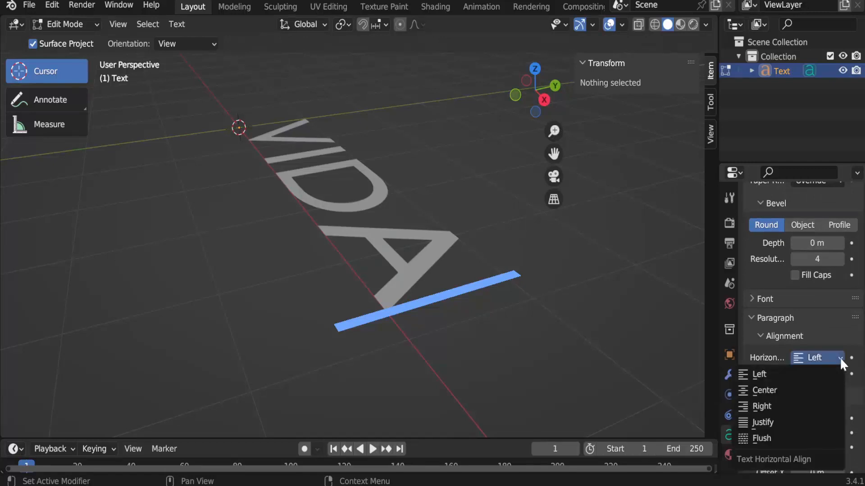
pyautogui.click(759, 391)
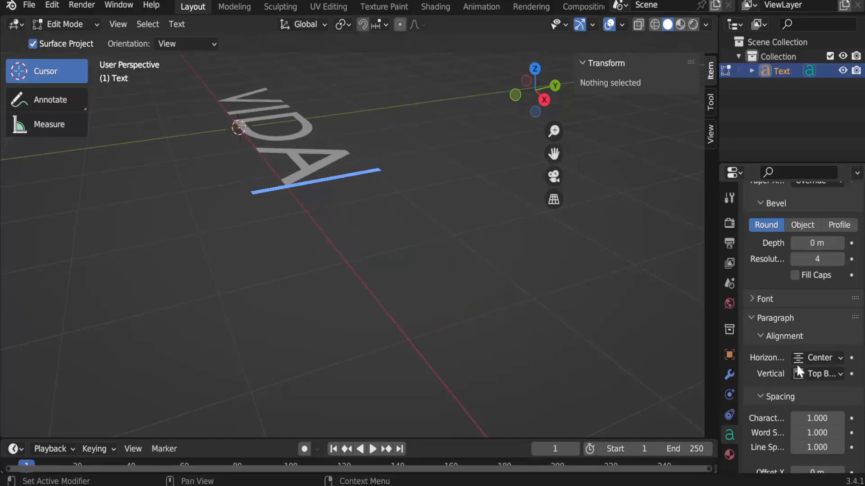
pyautogui.click(838, 373)
pyautogui.click(838, 374)
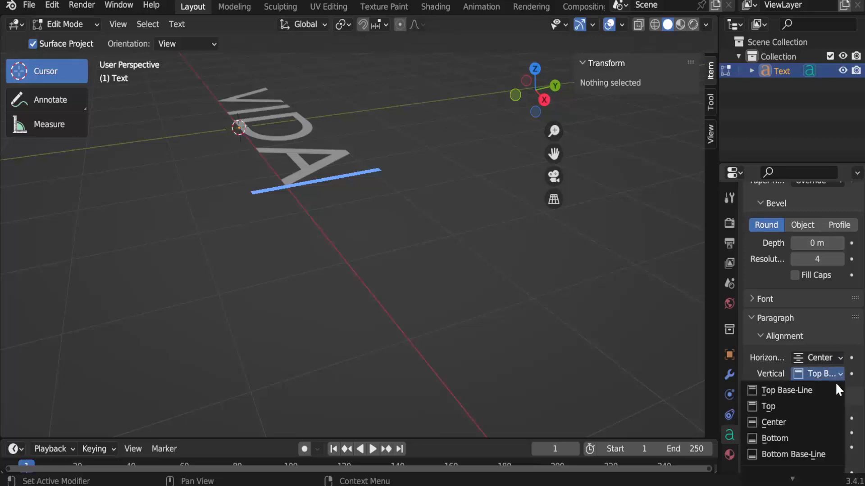
pyautogui.click(771, 423)
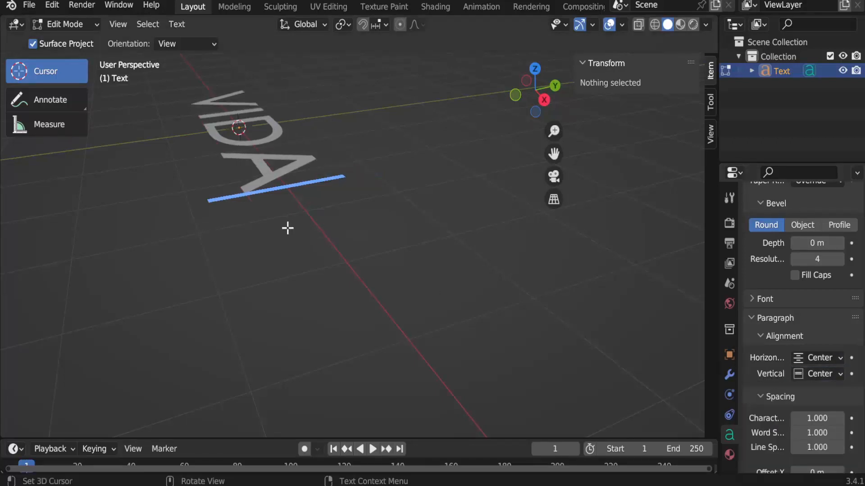
pyautogui.moveTo(552, 154); pyautogui.dragTo(295, 117)
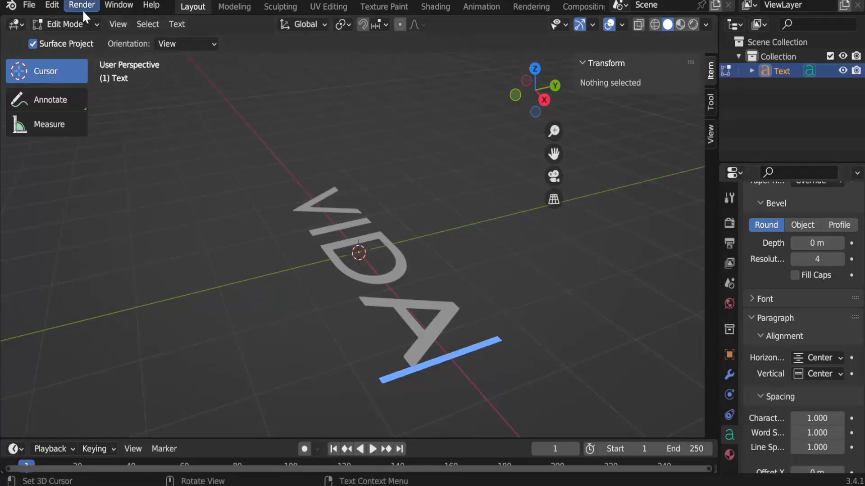
# Step: Return to Object Mode and set the text's character spacing to 2.100
pyautogui.click(94, 22)
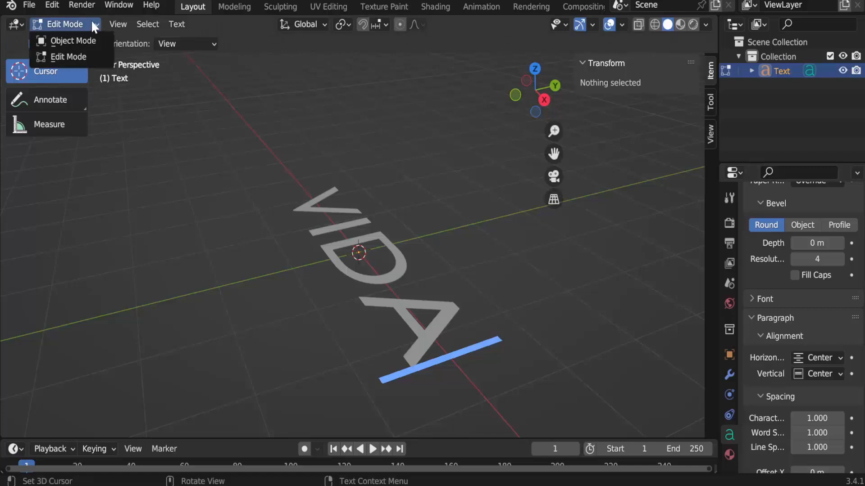
pyautogui.click(68, 41)
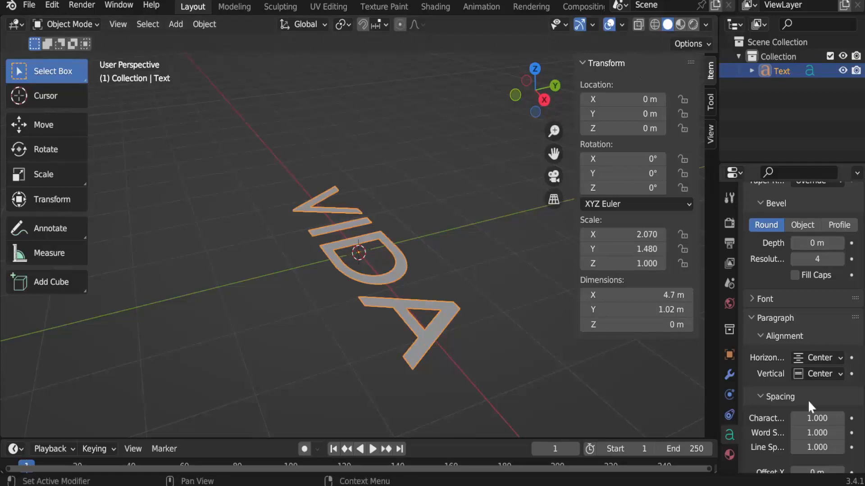
pyautogui.scroll(-3, 785, 387)
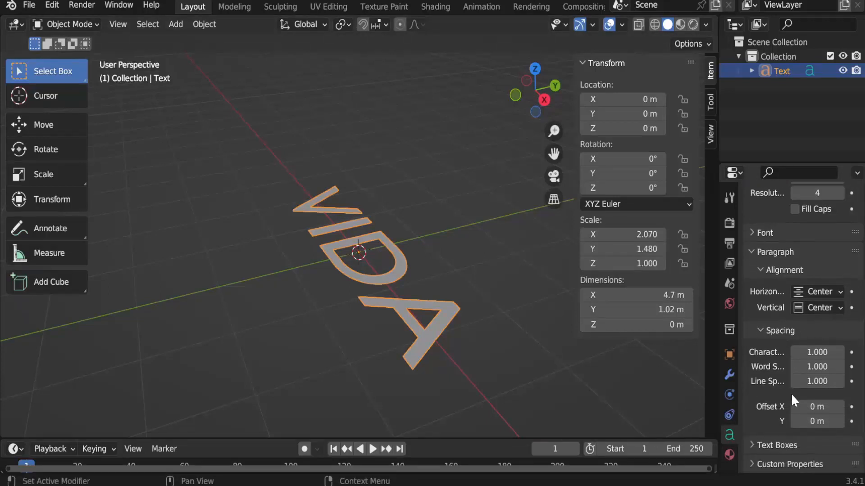
pyautogui.scroll(4, 785, 339)
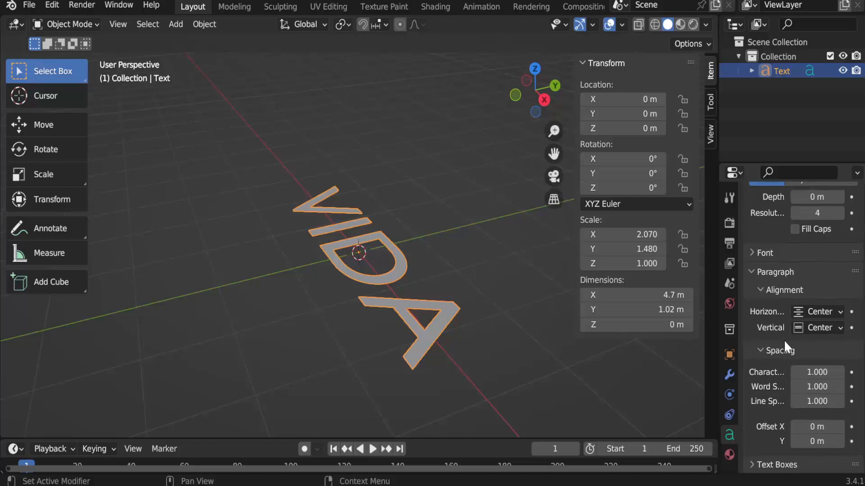
pyautogui.scroll(9, 785, 339)
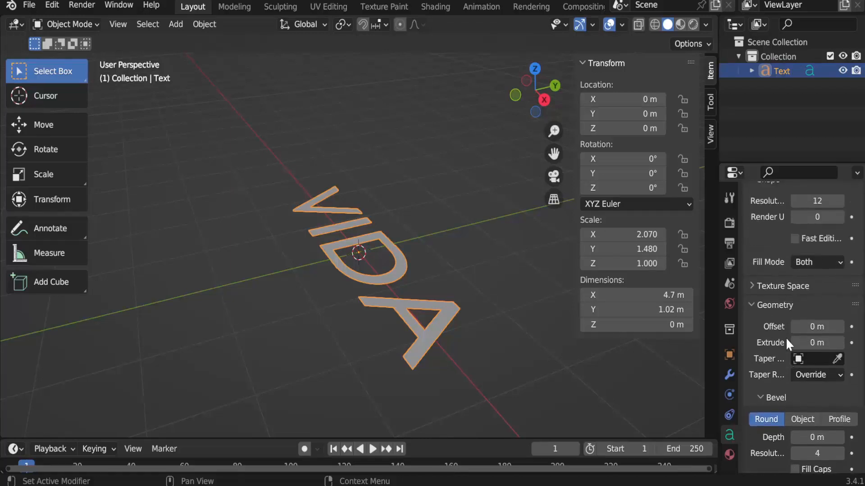
pyautogui.scroll(-10, 786, 338)
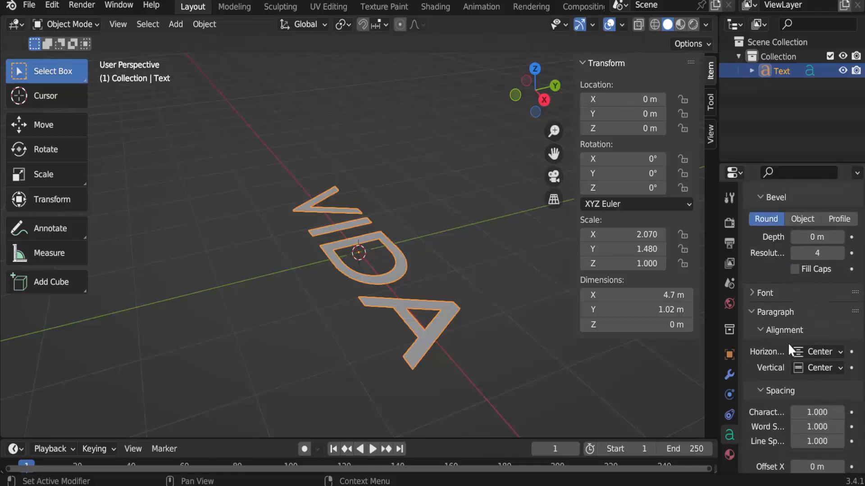
pyautogui.scroll(-2, 789, 346)
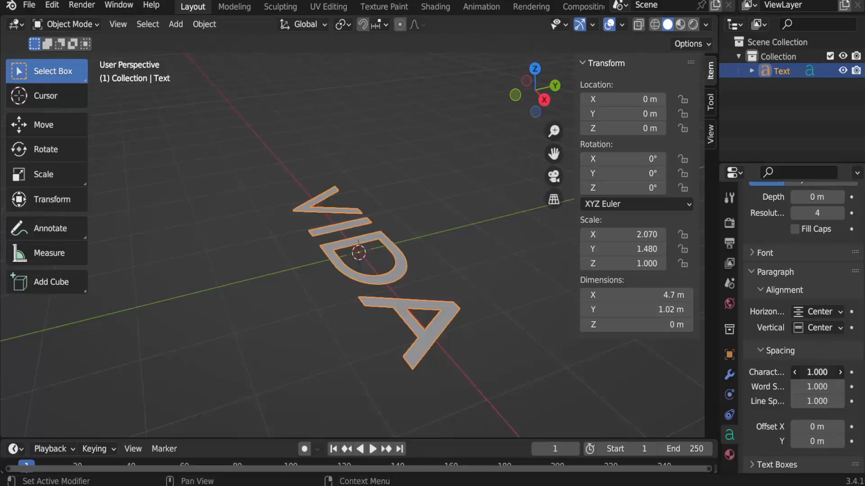
pyautogui.moveTo(817, 372); pyautogui.dragTo(850, 378)
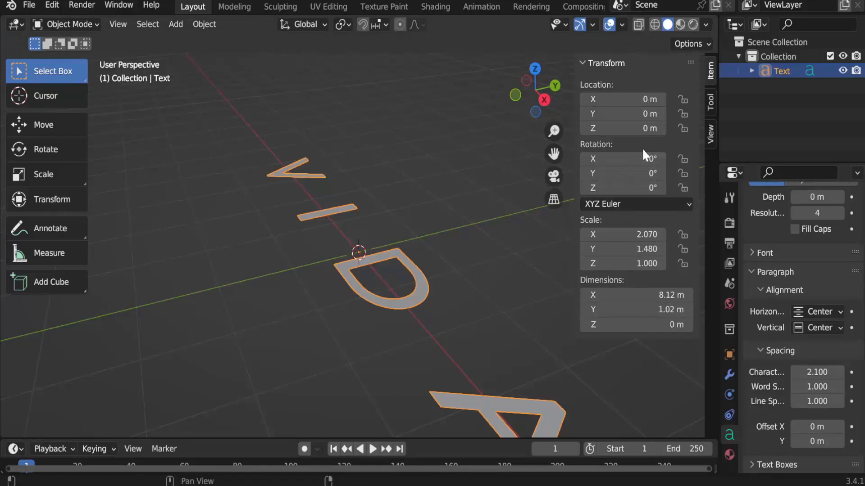
# Step: Set the VIDA text object's X rotation to 90° so the letters stand upright
pyautogui.click(612, 158)
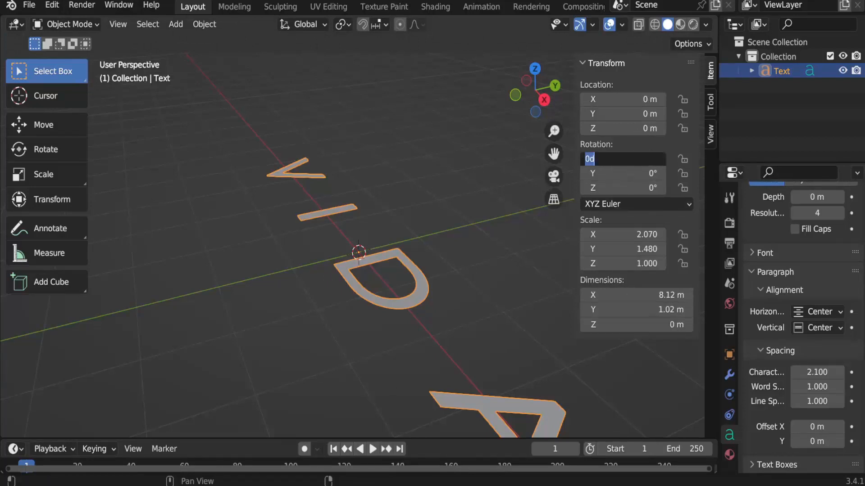
pyautogui.write('90')
pyautogui.press('Return')
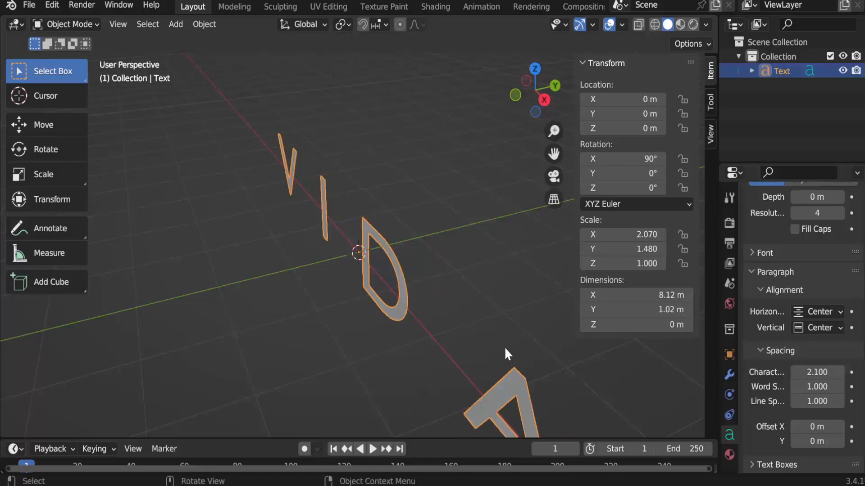
pyautogui.scroll(-2, 417, 227)
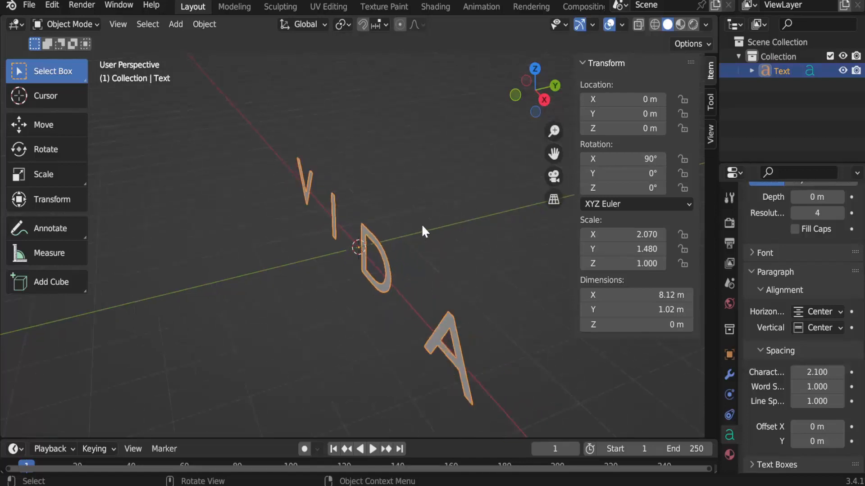
pyautogui.scroll(-1, 431, 221)
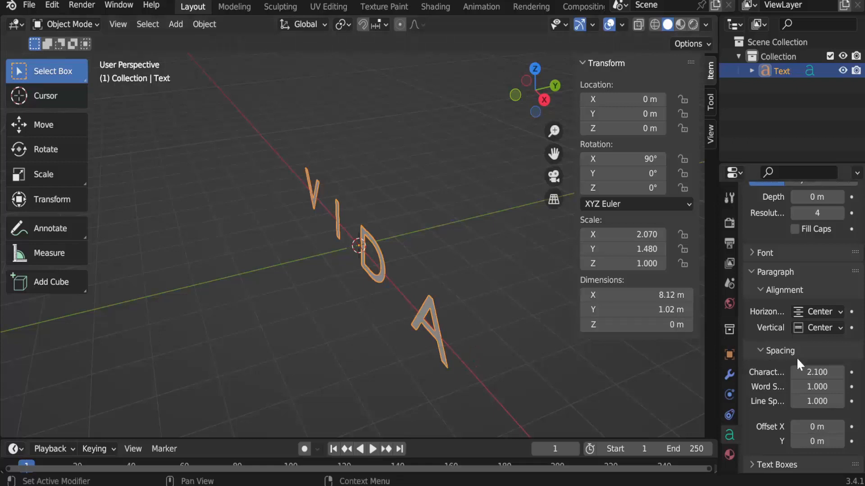
# Step: Set the text's geometry extrusion to 0.15 m to give the letters thickness
pyautogui.scroll(5, 795, 339)
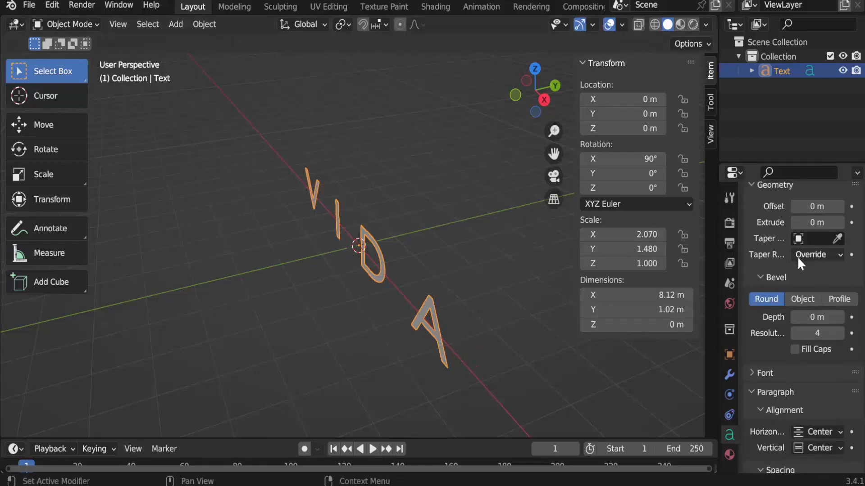
pyautogui.scroll(1, 816, 233)
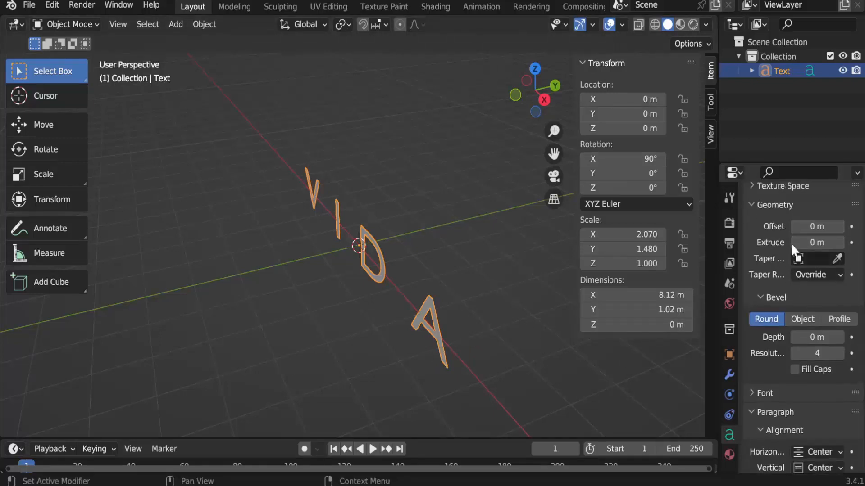
pyautogui.moveTo(837, 242); pyautogui.dragTo(842, 242)
pyautogui.click(840, 243)
pyautogui.click(839, 243)
pyautogui.click(841, 243)
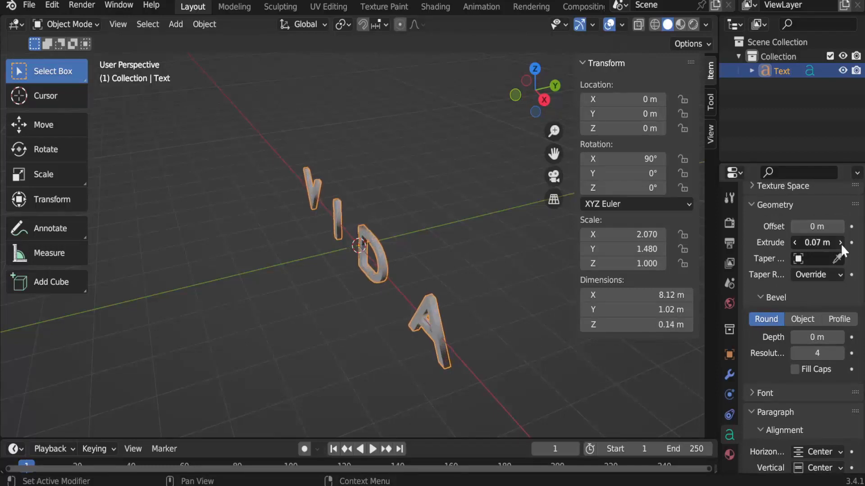
pyautogui.click(841, 243)
pyautogui.click(840, 244)
pyautogui.click(841, 243)
pyautogui.click(841, 243)
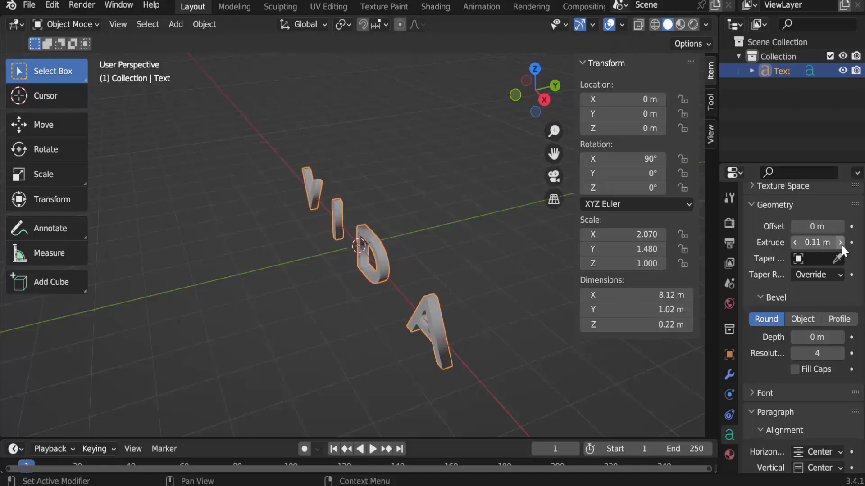
pyautogui.click(840, 243)
pyautogui.click(840, 243)
pyautogui.click(840, 244)
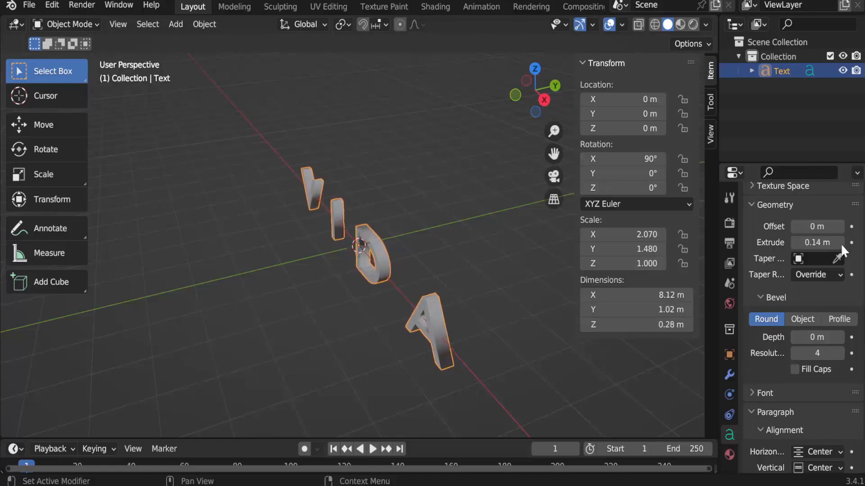
pyautogui.click(840, 243)
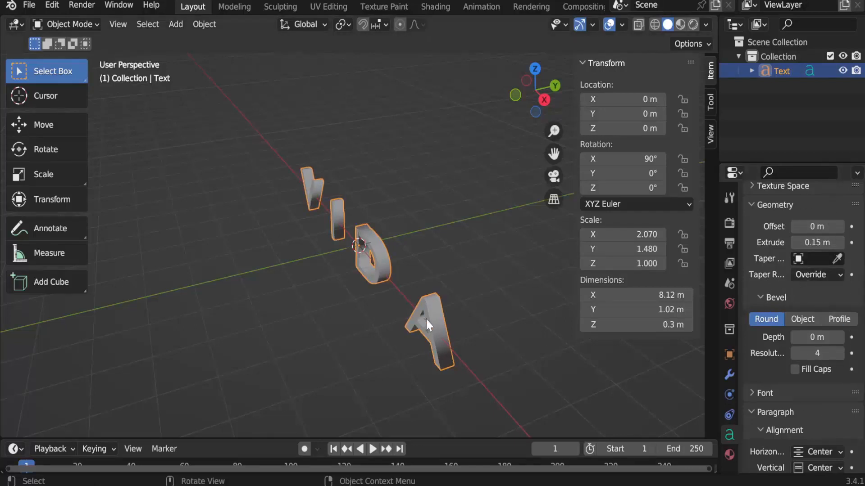
# Step: Round the letters' edges with a bevel depth of 0.01 m and a bevel resolution of 5
pyautogui.scroll(6, 425, 317)
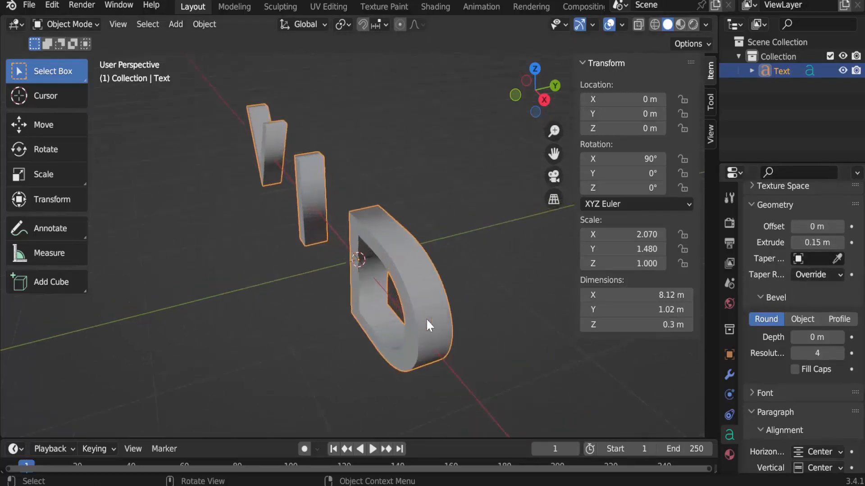
pyautogui.scroll(6, 426, 318)
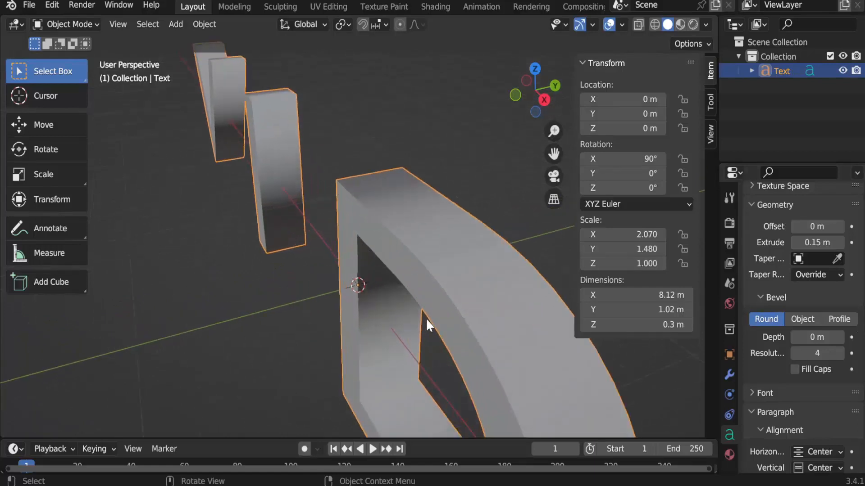
pyautogui.scroll(2, 425, 318)
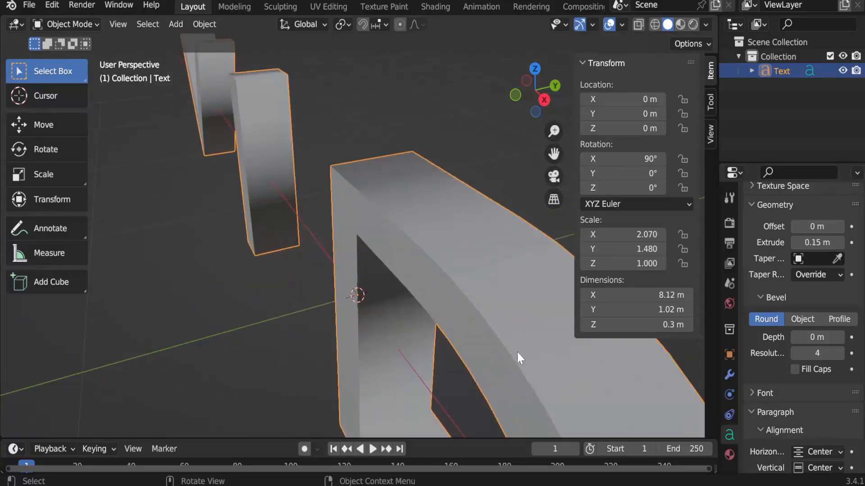
pyautogui.scroll(2, 471, 297)
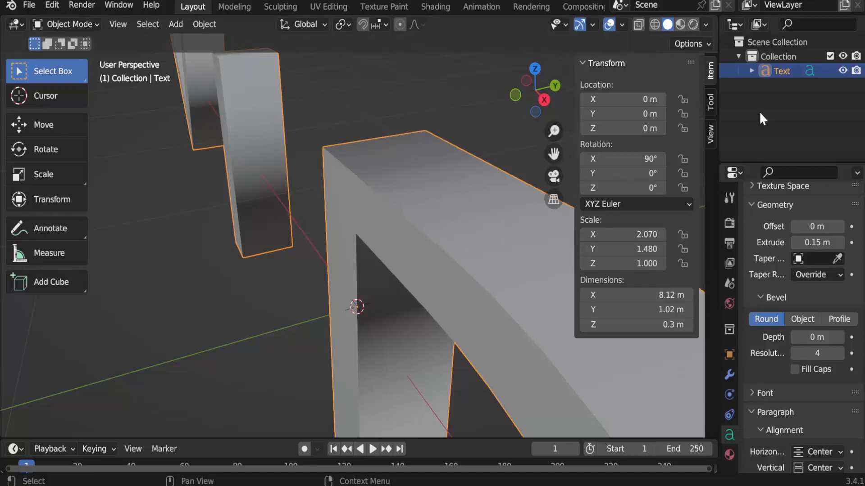
pyautogui.click(839, 336)
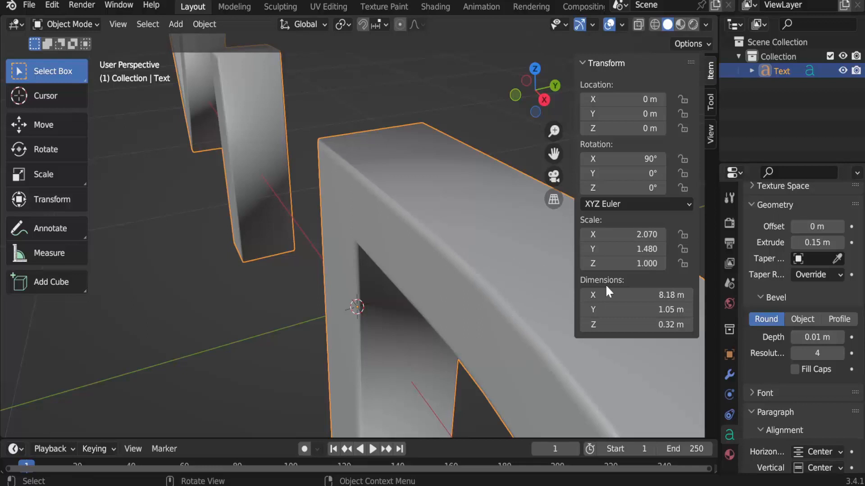
pyautogui.click(839, 353)
# Step: Select the VIDA text object and convert it to a mesh
pyautogui.scroll(-8, 400, 198)
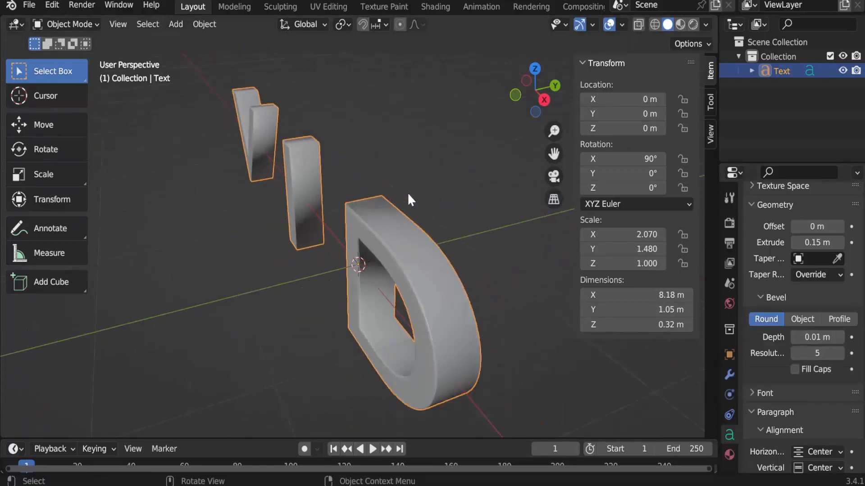
pyautogui.scroll(-6, 408, 198)
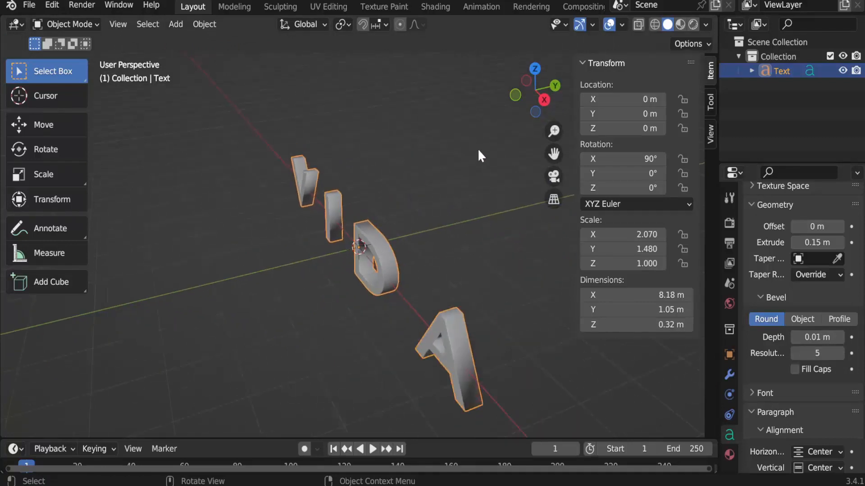
pyautogui.moveTo(522, 102); pyautogui.dragTo(625, 75)
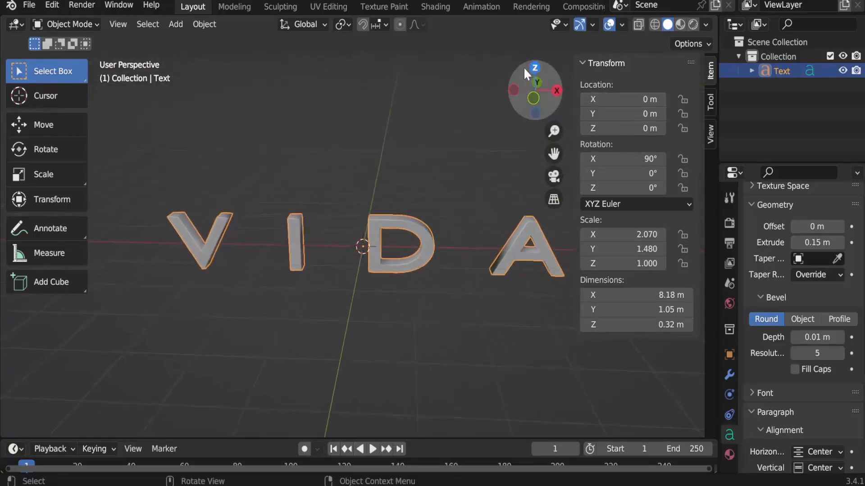
pyautogui.moveTo(524, 68); pyautogui.dragTo(528, 80)
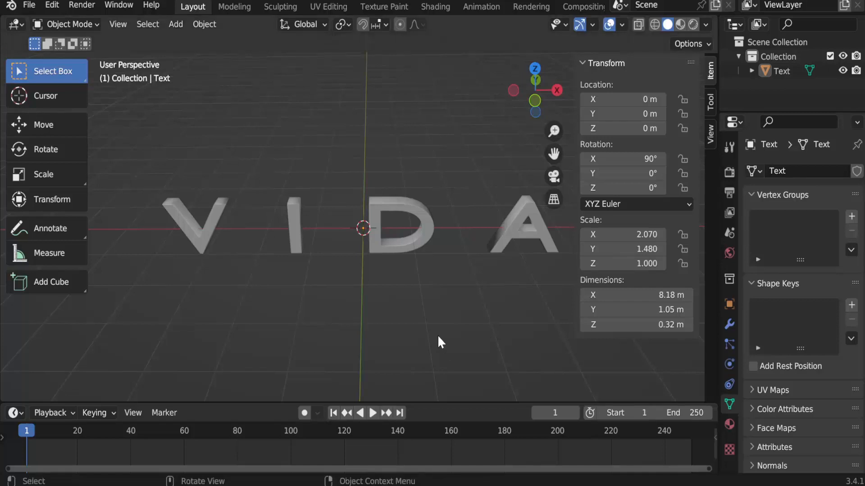
pyautogui.click(379, 203)
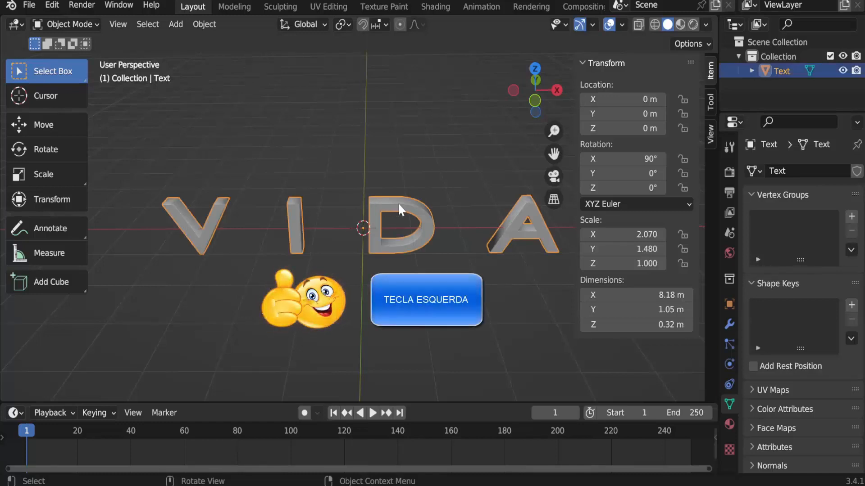
pyautogui.rightClick(398, 202)
pyautogui.moveTo(398, 202)
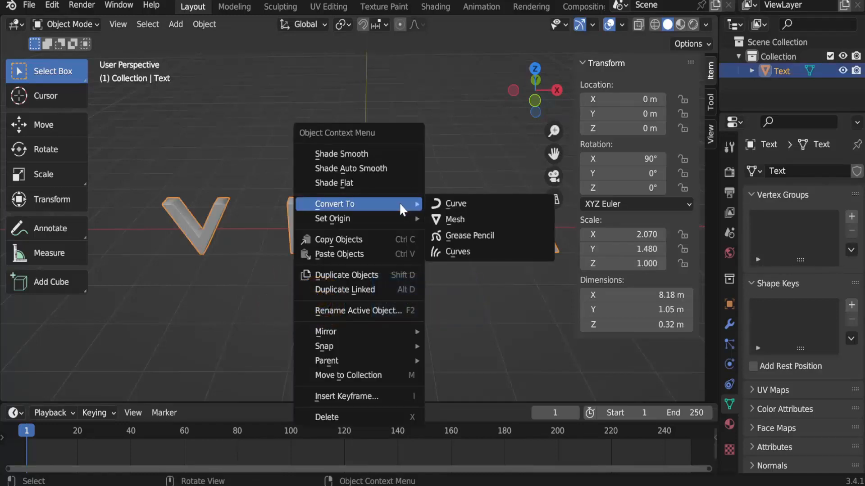
pyautogui.click(453, 220)
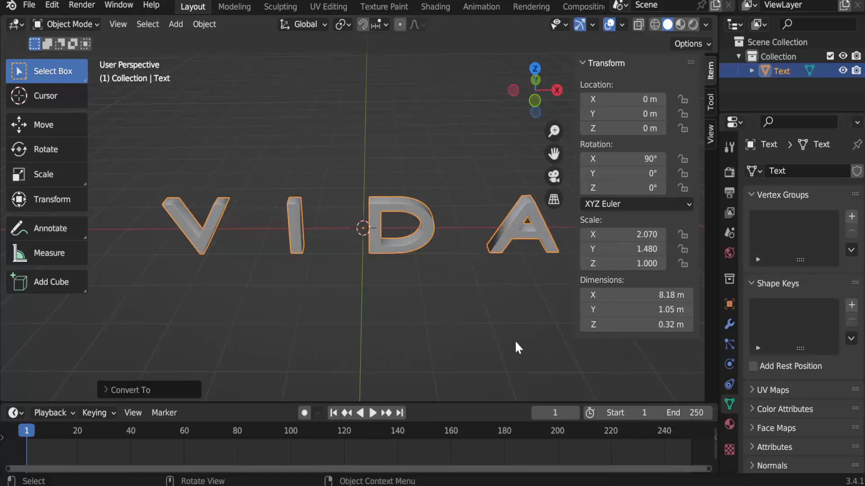
# Step: Examine the converted letters' mesh geometry in Edit Mode and return to Object Mode
pyautogui.click(96, 23)
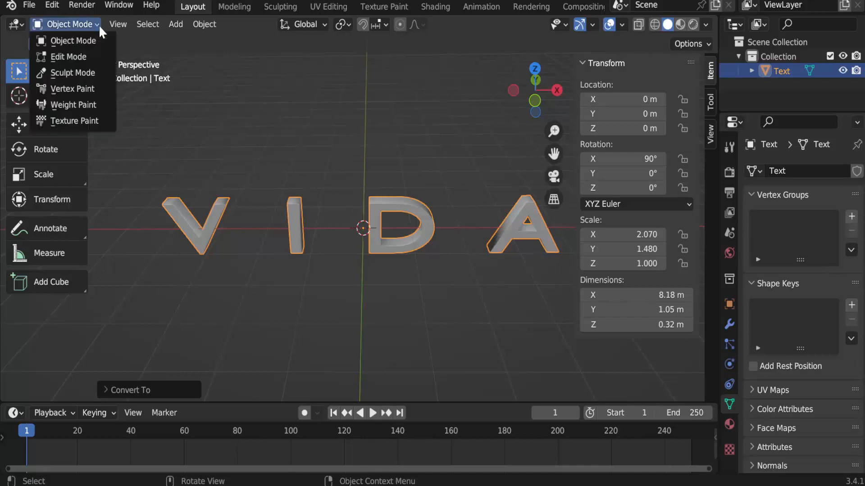
pyautogui.click(70, 56)
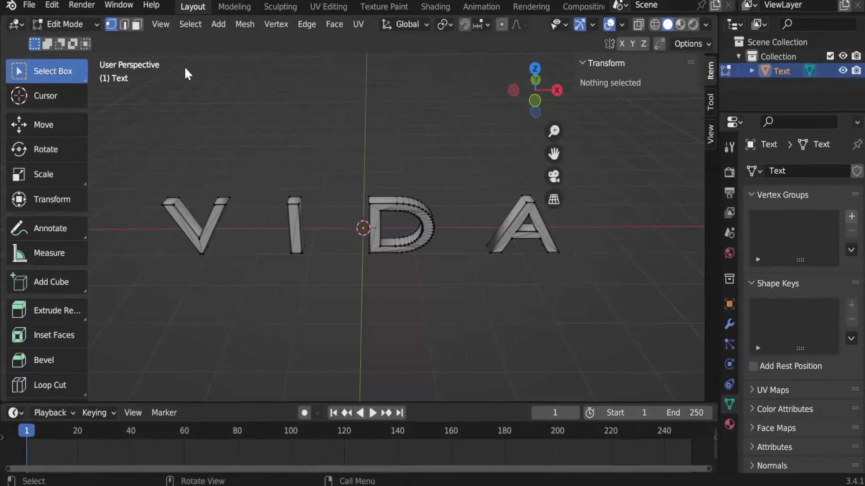
pyautogui.click(96, 23)
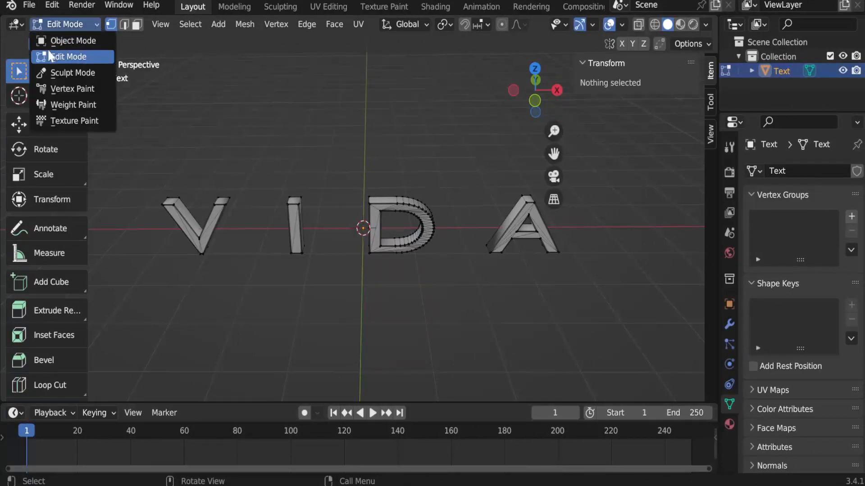
pyautogui.click(69, 42)
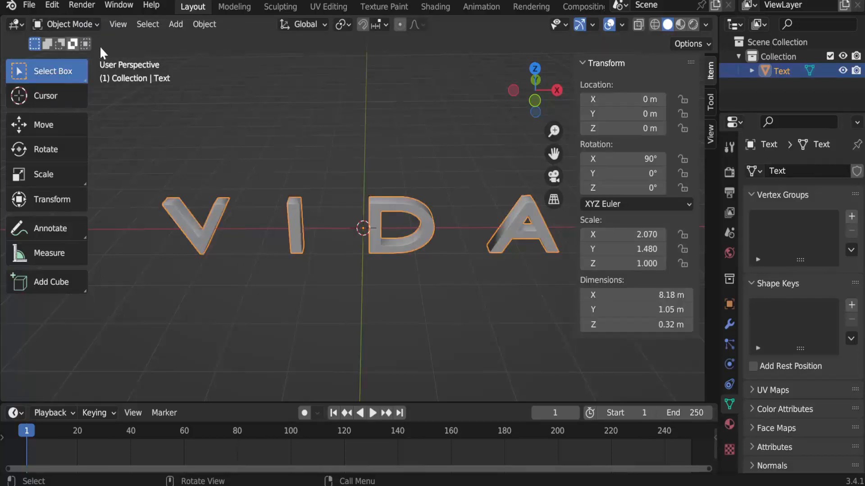
# Step: Add a Remesh modifier to the VIDA mesh and set its mode to Smooth
pyautogui.click(729, 324)
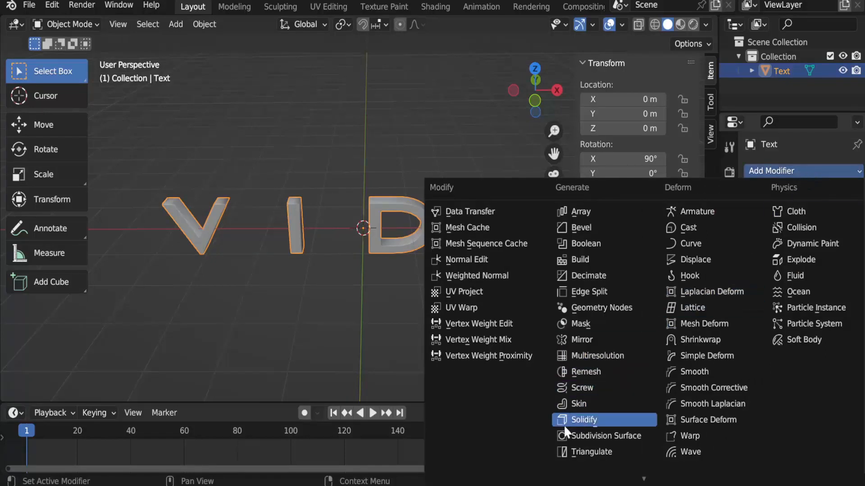
pyautogui.click(583, 375)
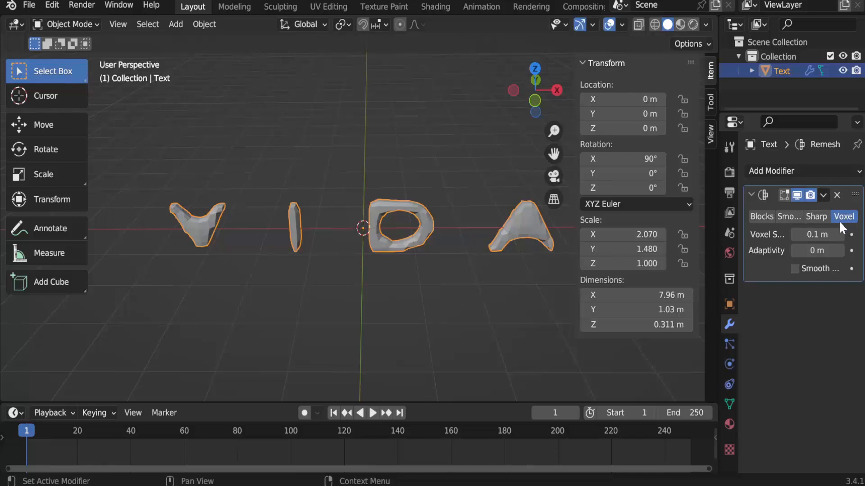
pyautogui.click(786, 218)
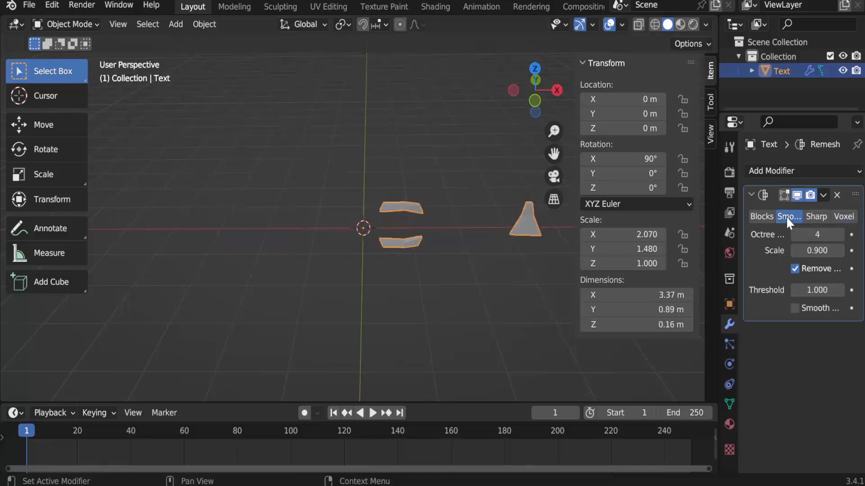
# Step: Set the Remesh modifier's octree depth to 8 and turn off removal of disconnected pieces
pyautogui.click(840, 234)
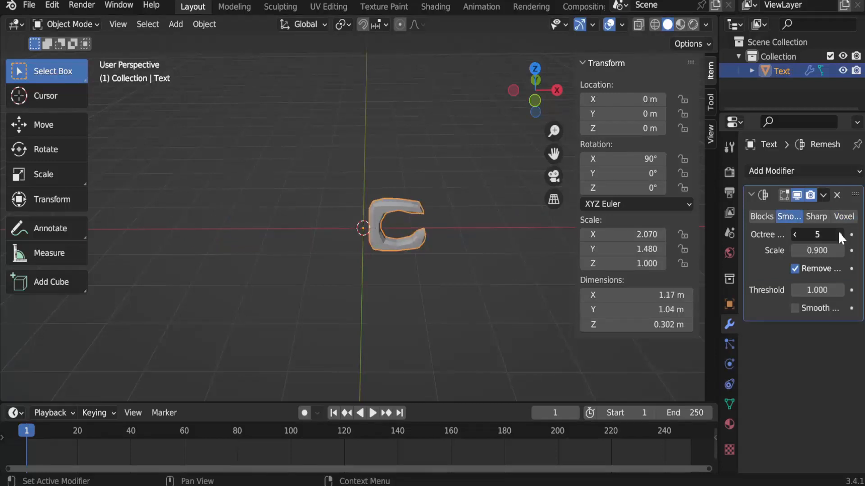
pyautogui.click(840, 234)
pyautogui.click(840, 234)
pyautogui.click(840, 234)
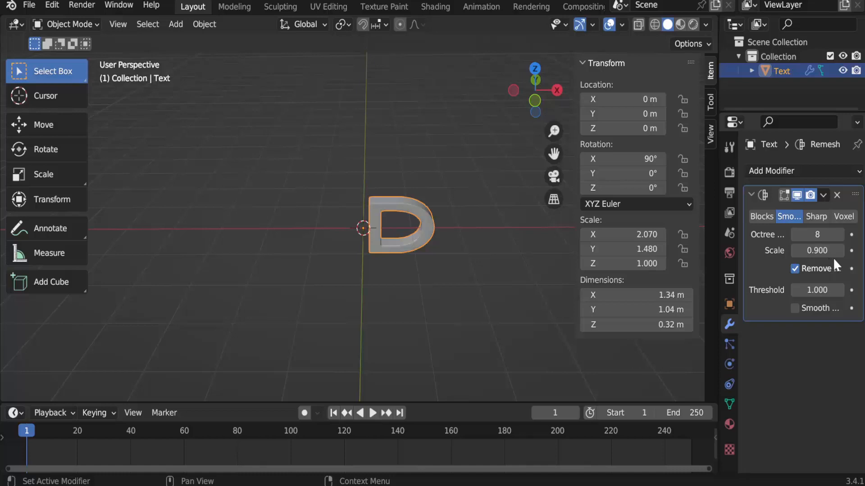
pyautogui.click(795, 269)
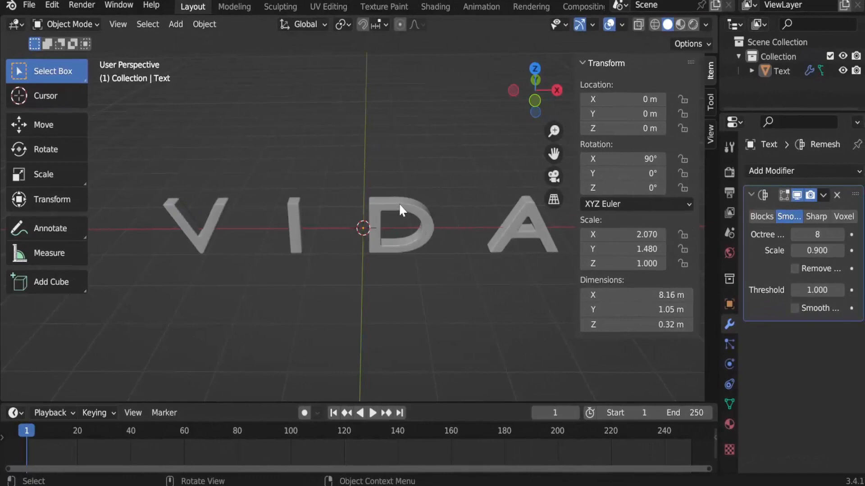
# Step: Create a new texture with the VIDA mesh selected, setting its type to Blend and its progression to Diagonal
pyautogui.click(431, 204)
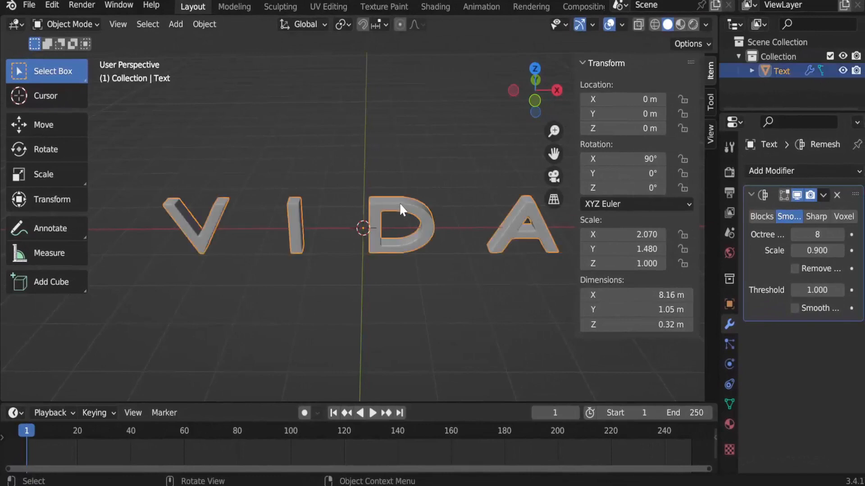
pyautogui.click(728, 447)
pyautogui.click(826, 192)
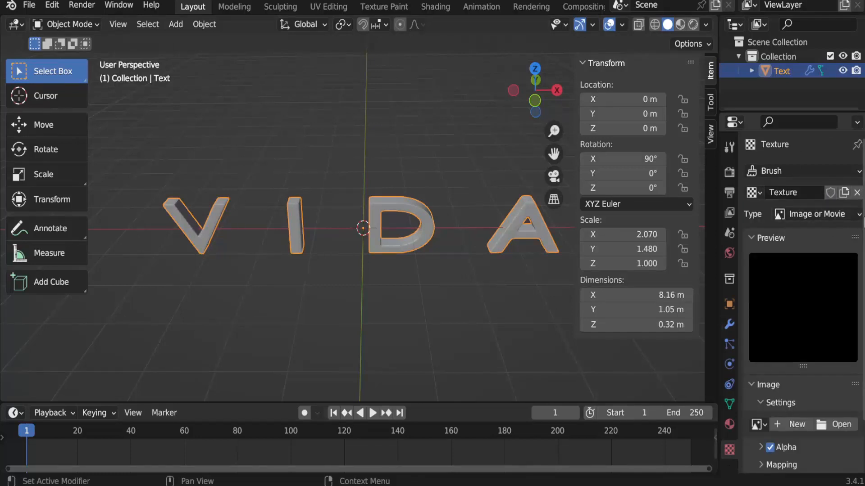
pyautogui.click(836, 215)
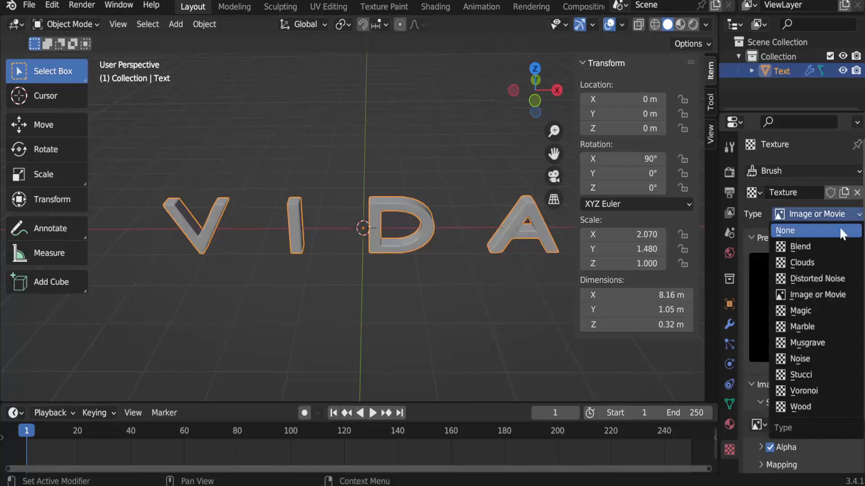
pyautogui.click(806, 246)
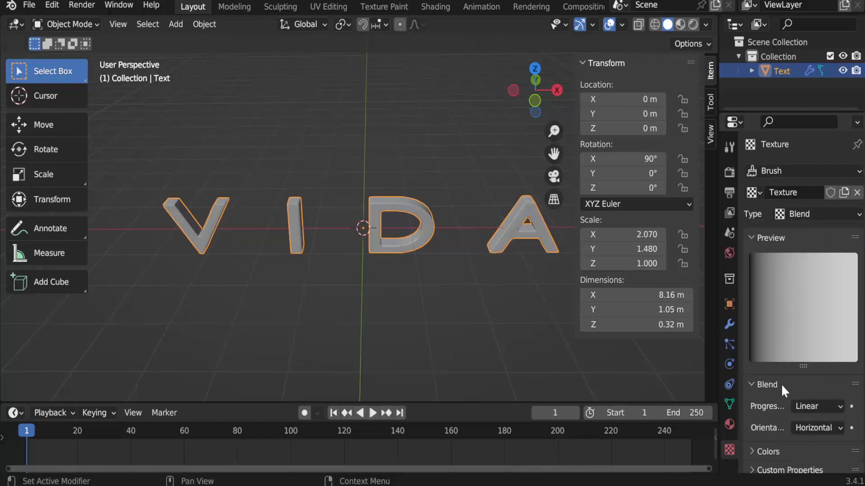
pyautogui.click(833, 407)
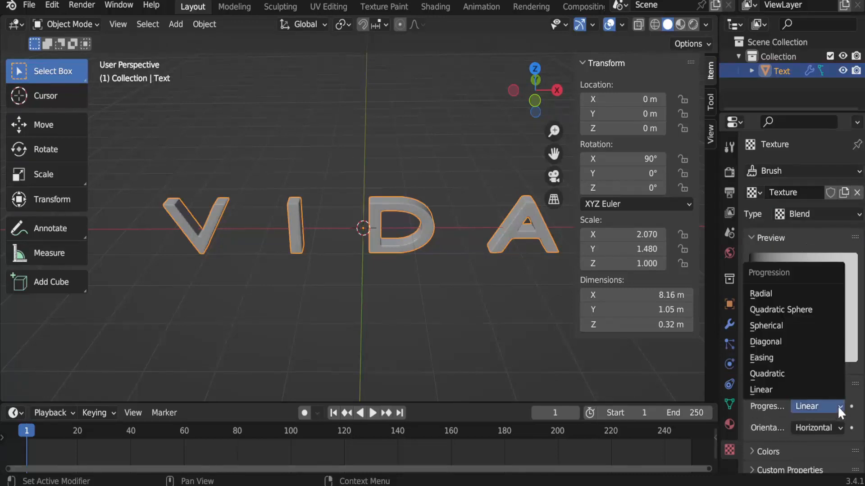
pyautogui.click(769, 343)
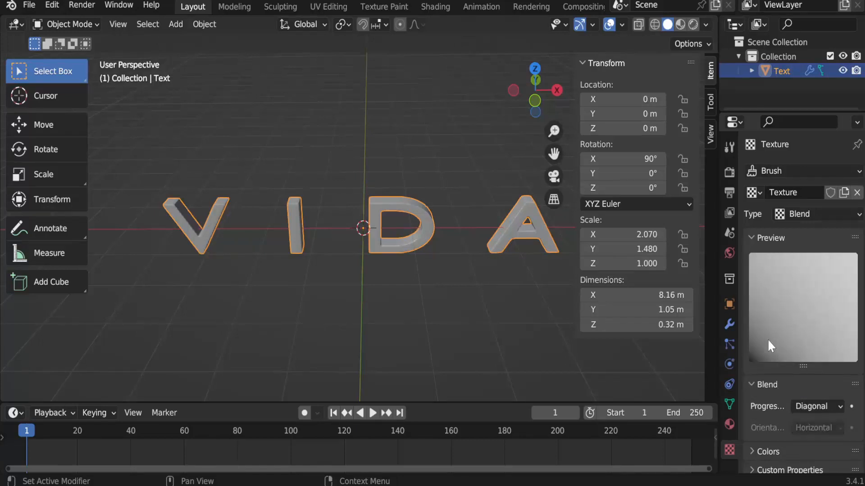
# Step: Enable the Color Ramp in the Blend texture's color settings and expand its controls
pyautogui.click(751, 450)
pyautogui.scroll(-3, 773, 426)
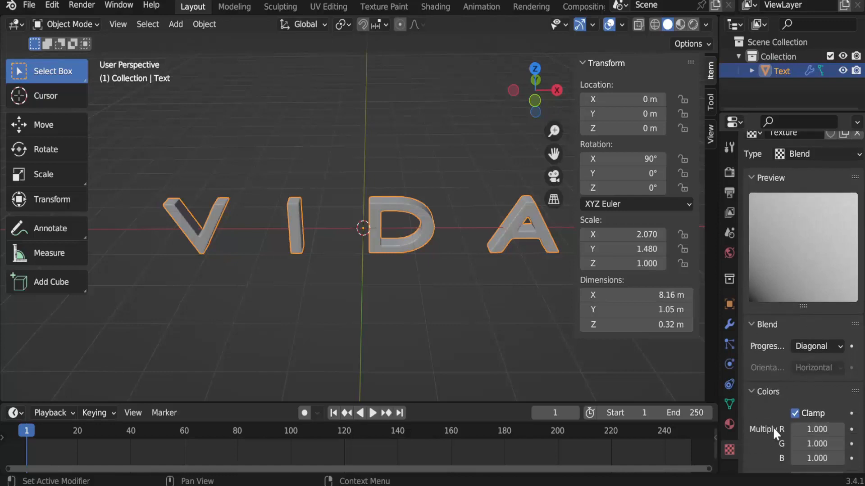
pyautogui.scroll(-4, 774, 409)
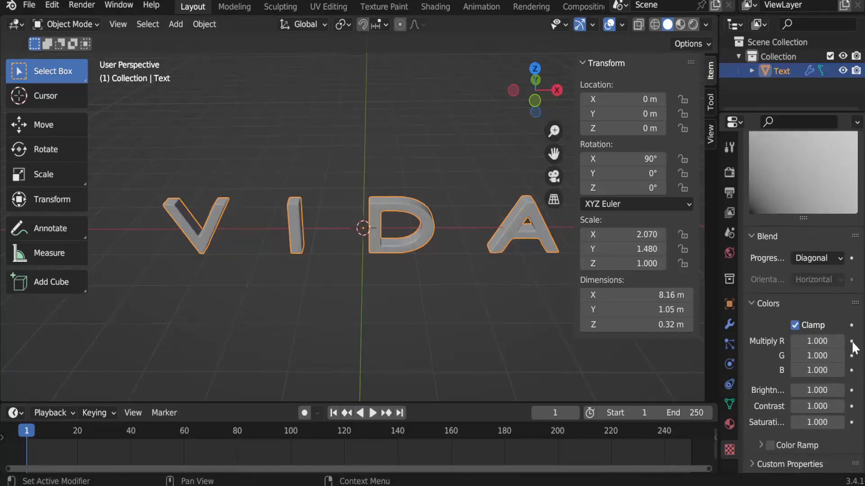
pyautogui.click(769, 446)
pyautogui.click(761, 444)
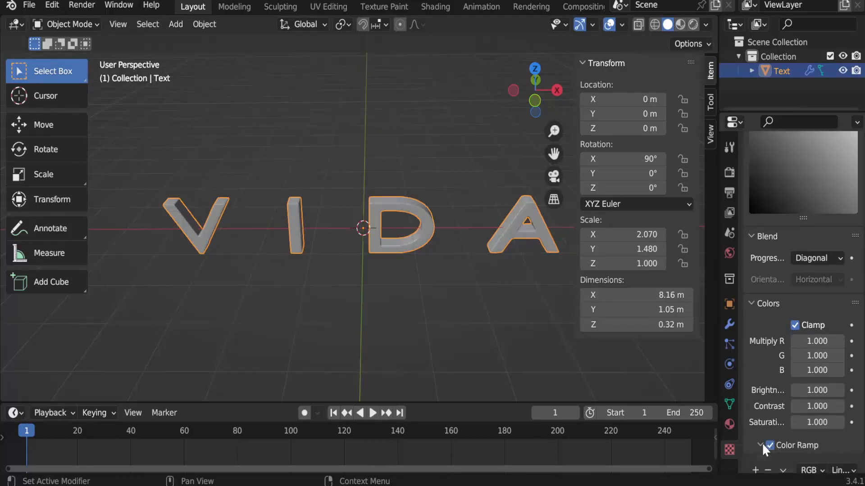
pyautogui.scroll(-3, 776, 388)
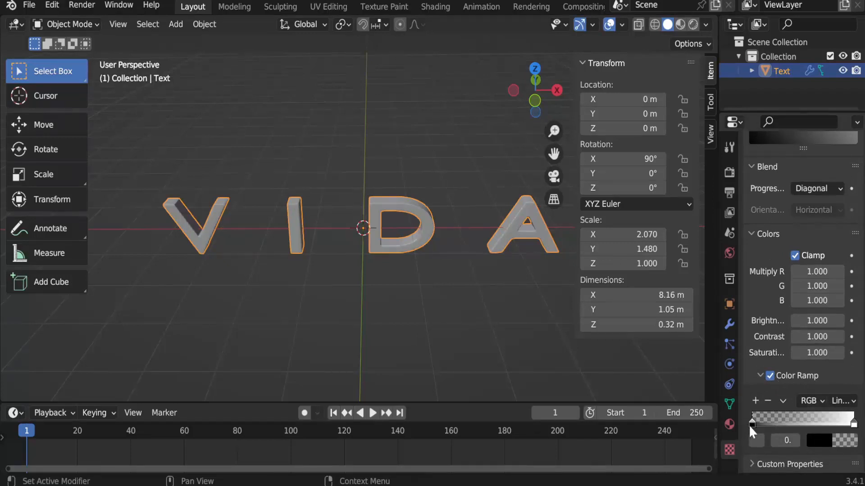
# Step: Move the color ramp's black stop to about 40% and its white stop to about 75% to sharpen the diagonal gradient
pyautogui.moveTo(751, 423); pyautogui.dragTo(793, 422)
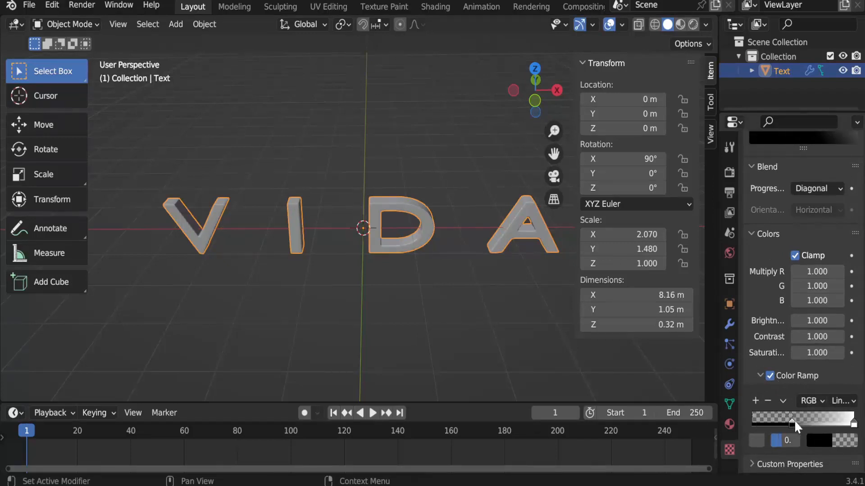
pyautogui.moveTo(853, 423); pyautogui.dragTo(828, 433)
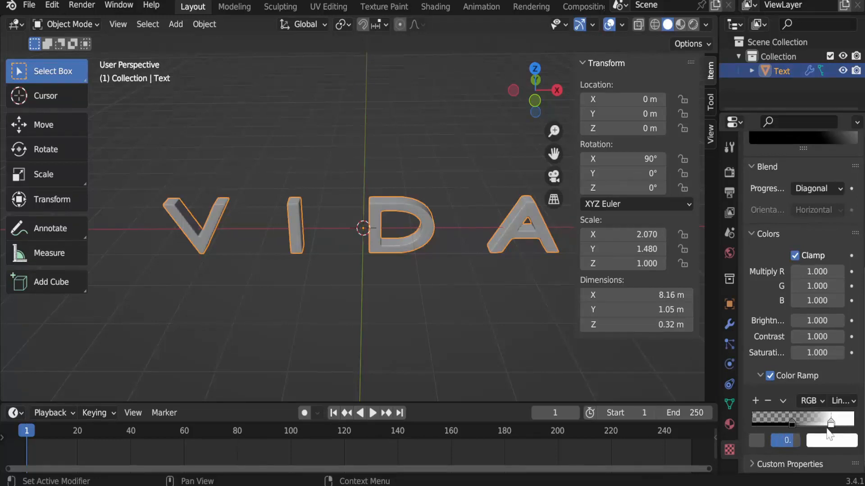
pyautogui.scroll(8, 809, 322)
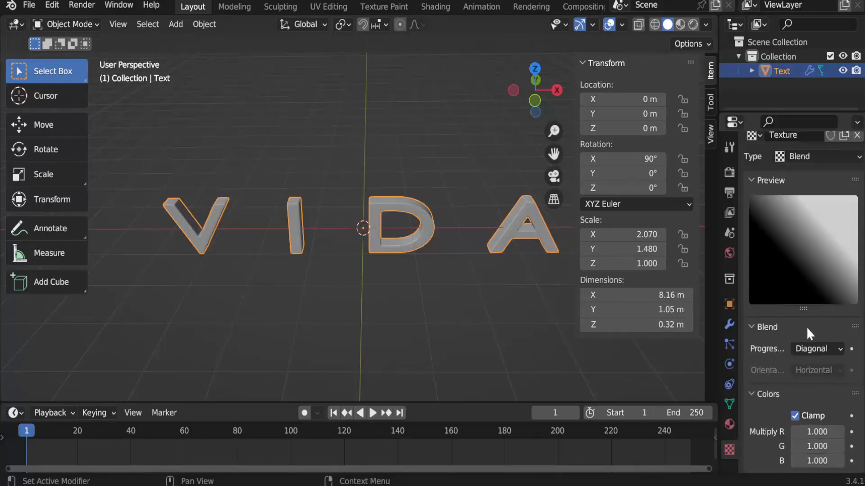
pyautogui.scroll(2, 809, 329)
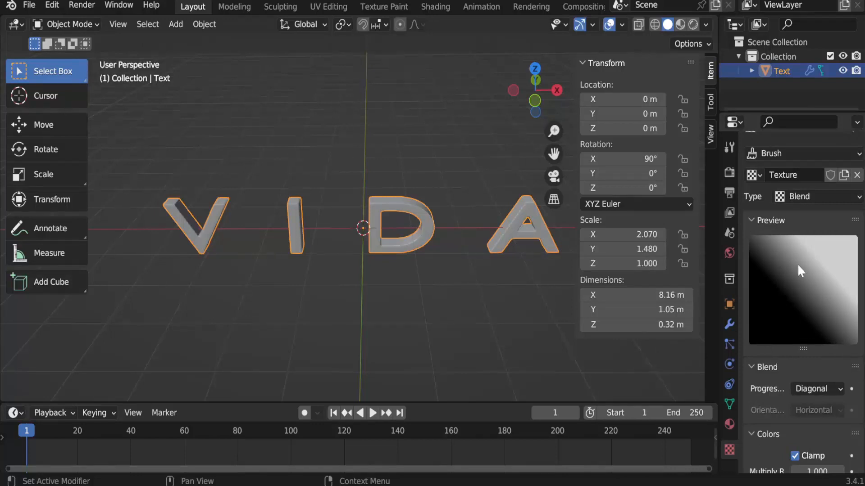
pyautogui.scroll(-7, 828, 303)
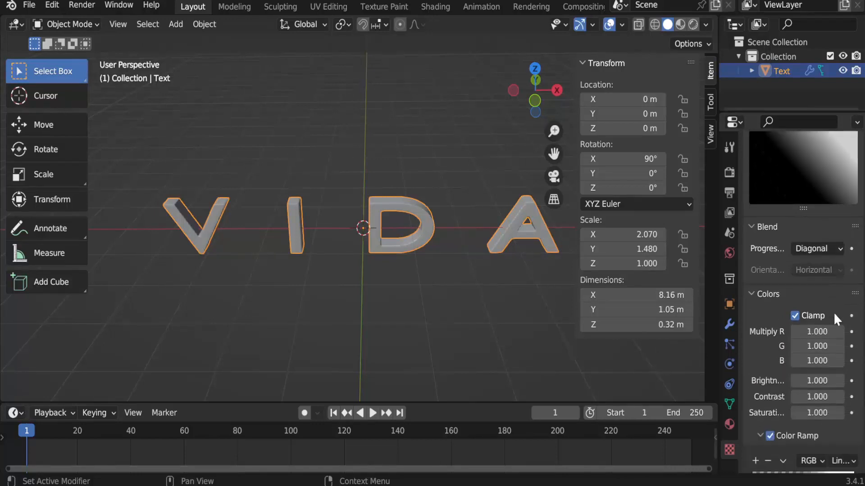
pyautogui.scroll(-3, 834, 314)
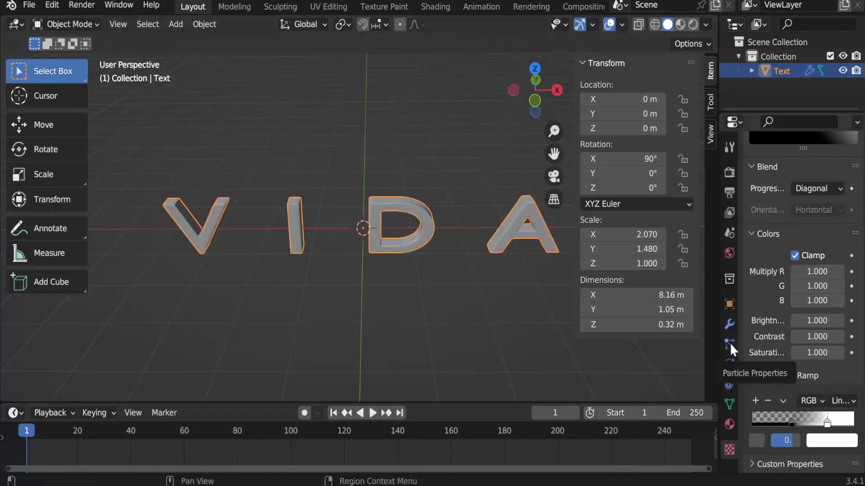
# Step: Add an emitter particle system to the VIDA mesh and set its particle number to 10000
pyautogui.click(729, 344)
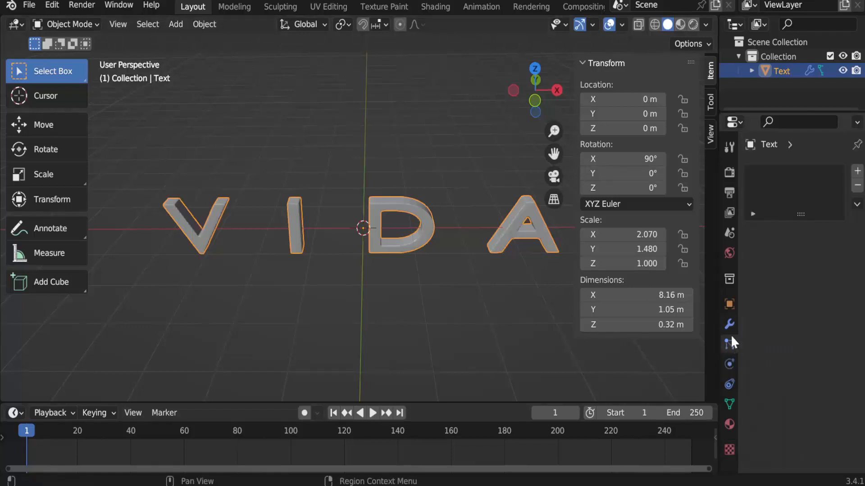
pyautogui.click(857, 171)
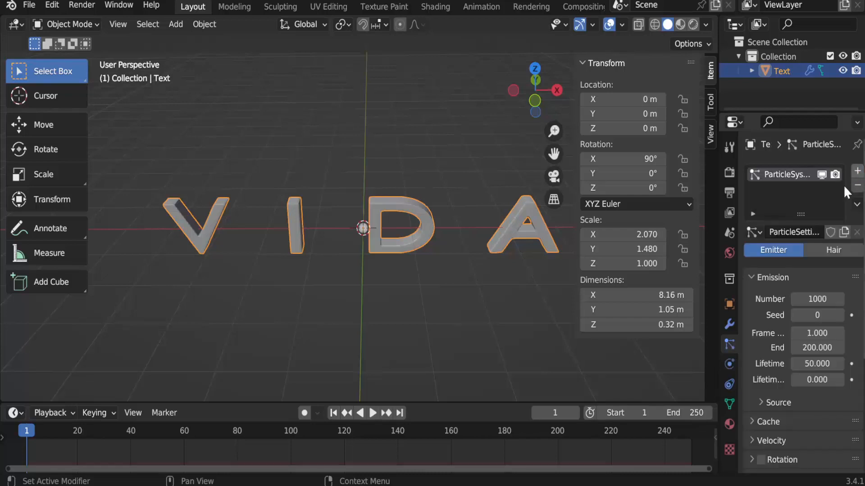
pyautogui.click(817, 299)
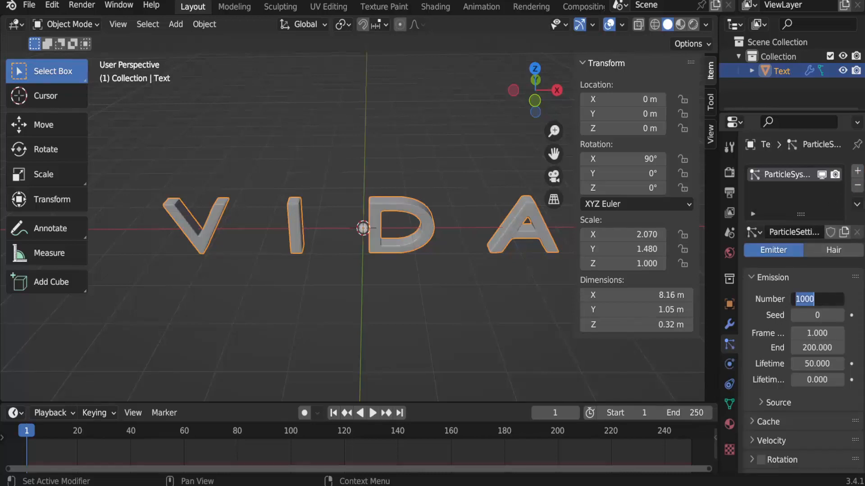
pyautogui.click(800, 299)
pyautogui.write('0')
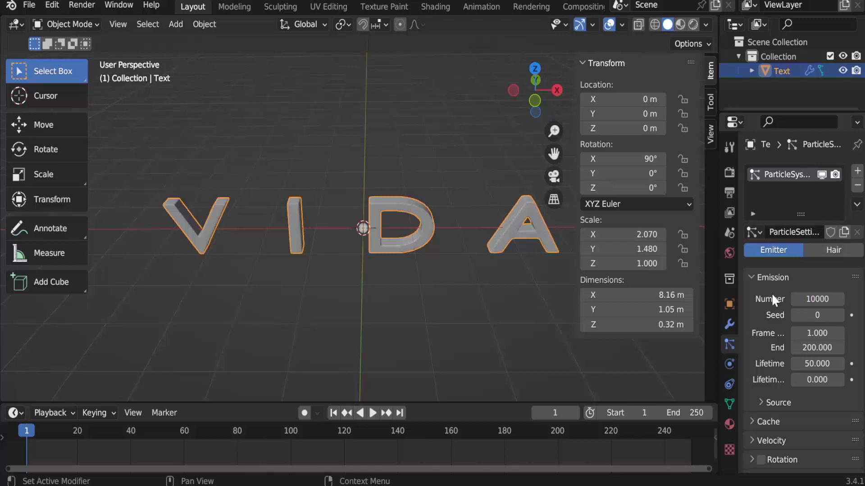
pyautogui.press('Return')
# Step: Set the particle emission to start at frame 75 and end at frame 100
pyautogui.click(806, 334)
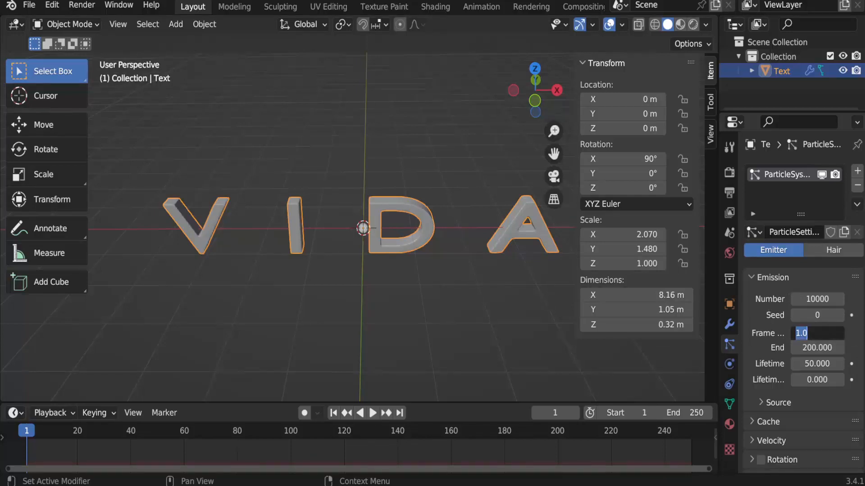
pyautogui.click(799, 333)
pyautogui.press('BackSpace')
pyautogui.write('75')
pyautogui.press('Return')
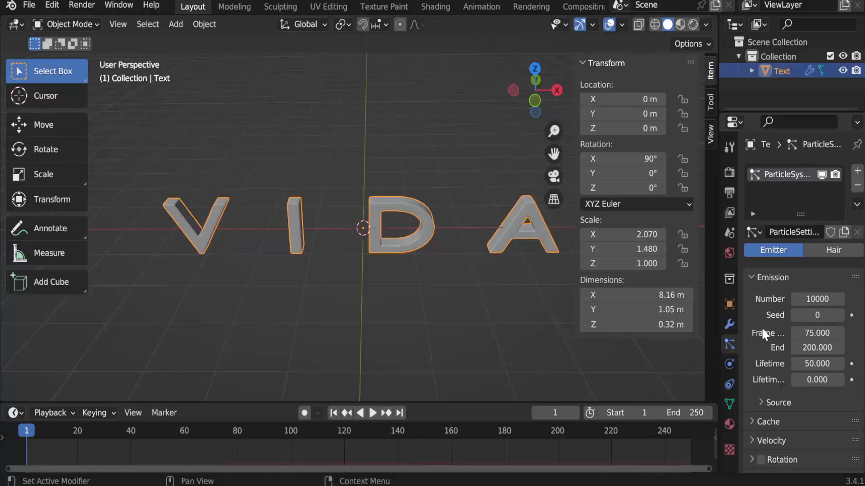
pyautogui.click(806, 348)
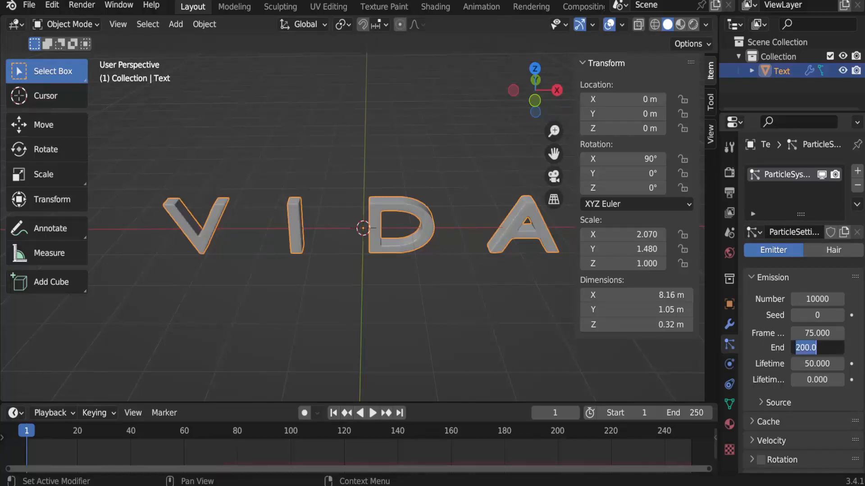
pyautogui.click(801, 348)
pyautogui.press('BackSpace')
pyautogui.write('1')
pyautogui.press('Return')
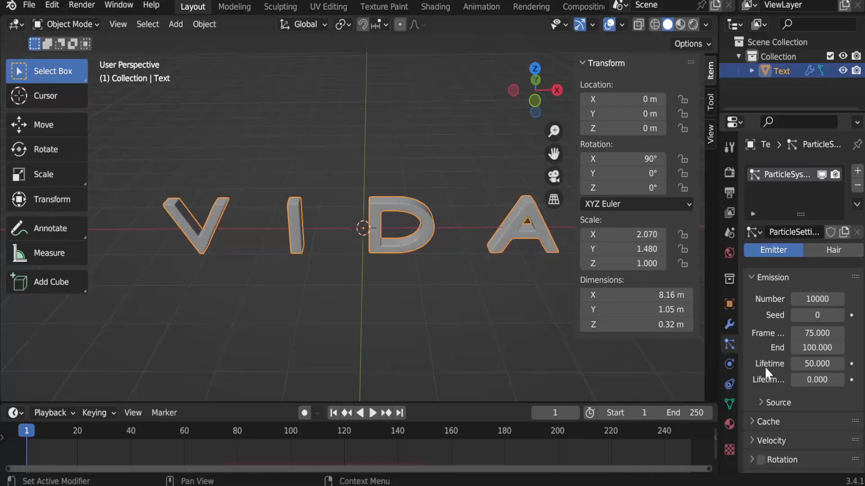
# Step: Set the particle lifetime to 250 frames
pyautogui.click(799, 364)
pyautogui.click(799, 363)
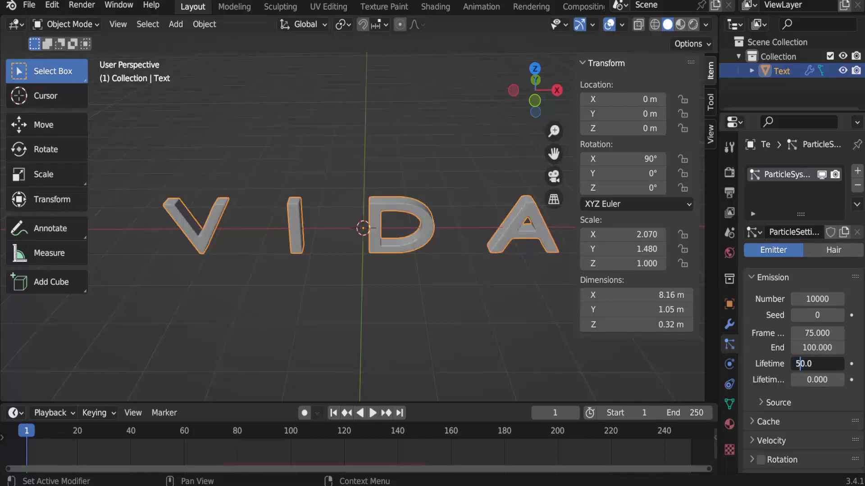
pyautogui.click(796, 364)
pyautogui.write('2')
pyautogui.press('Return')
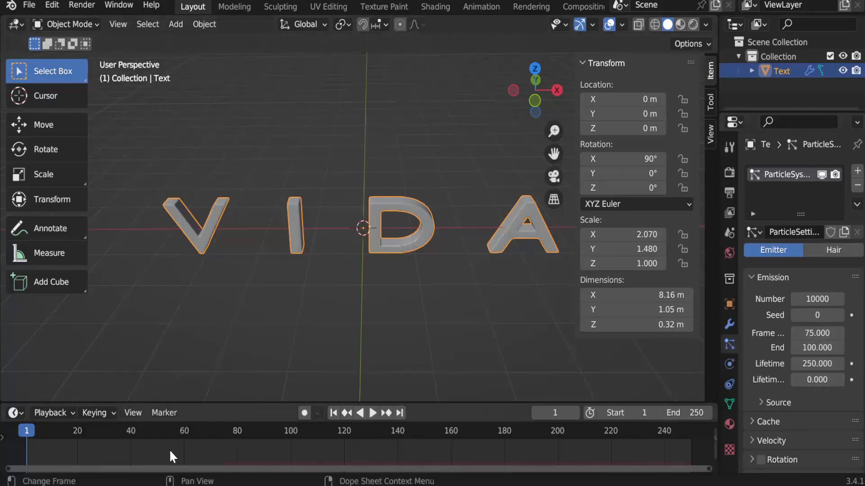
# Step: Preview the particle emission by playing the animation from frame 70
pyautogui.click(210, 430)
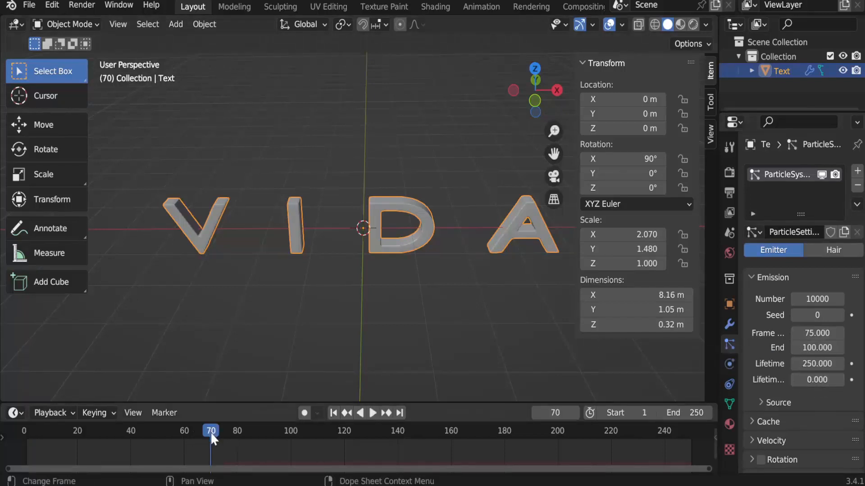
pyautogui.click(372, 414)
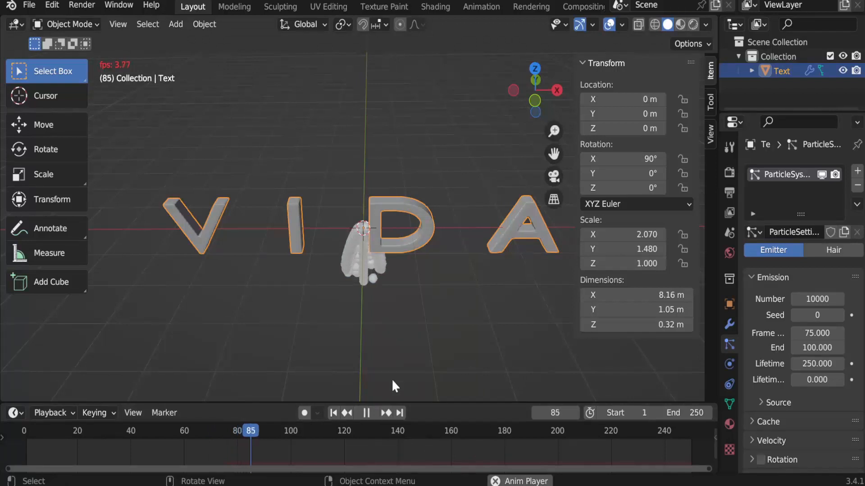
pyautogui.click(366, 414)
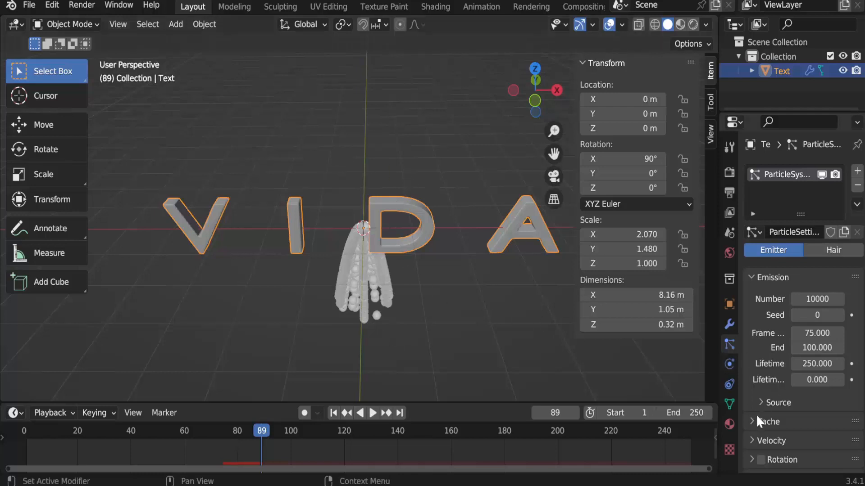
# Step: Make the particle emission source use the modifier stack, so particles emit from the remeshed VIDA letters
pyautogui.click(764, 402)
pyautogui.scroll(-3, 773, 385)
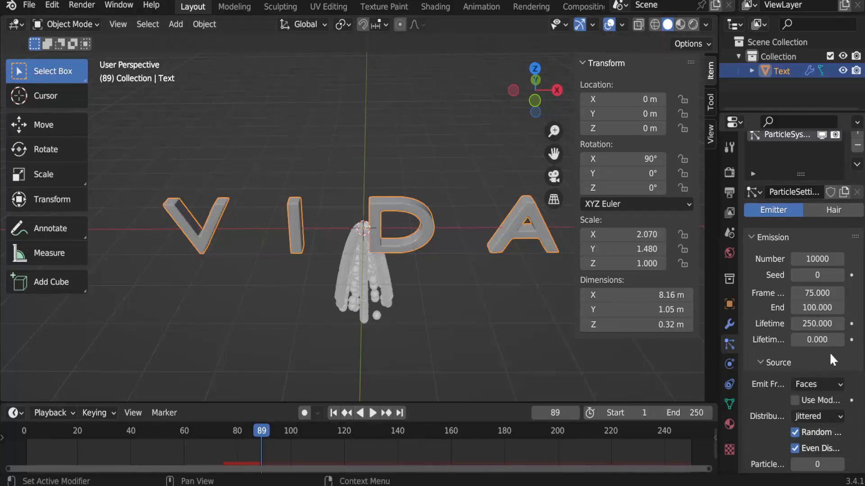
pyautogui.click(794, 401)
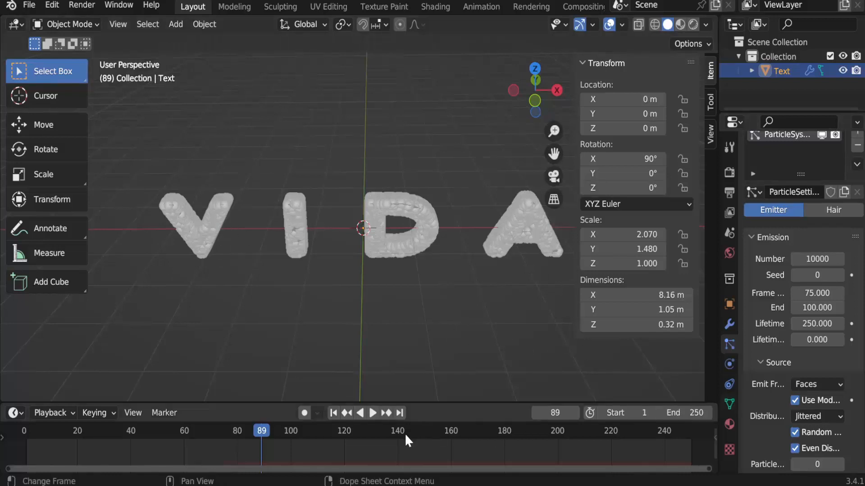
# Step: Replay the animation from about frame 70 to check how particles emit from the letters' faces
pyautogui.click(209, 433)
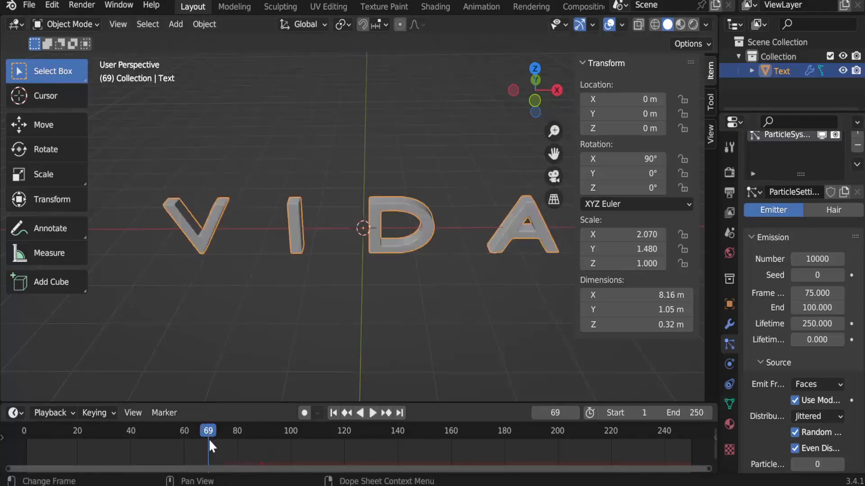
pyautogui.click(211, 431)
pyautogui.click(372, 413)
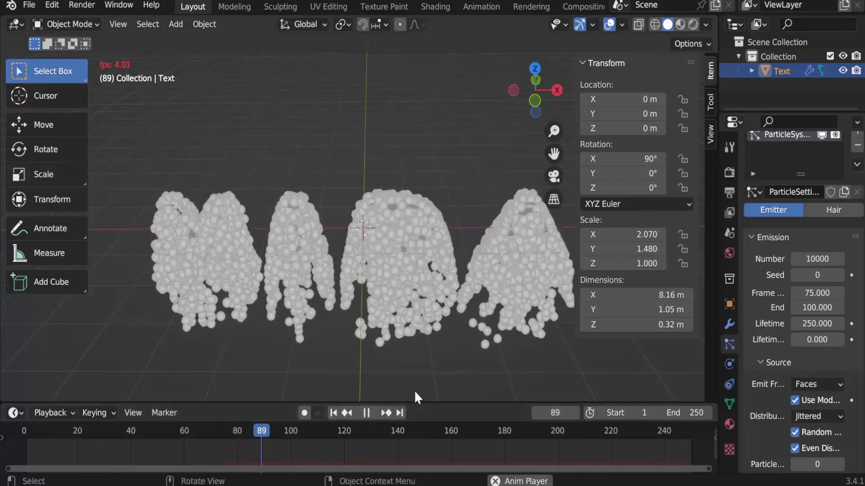
pyautogui.click(366, 413)
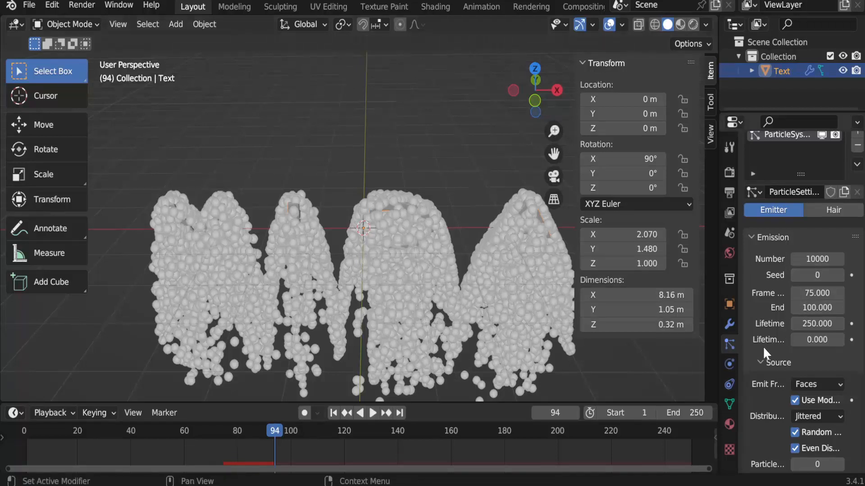
pyautogui.scroll(-3, 762, 346)
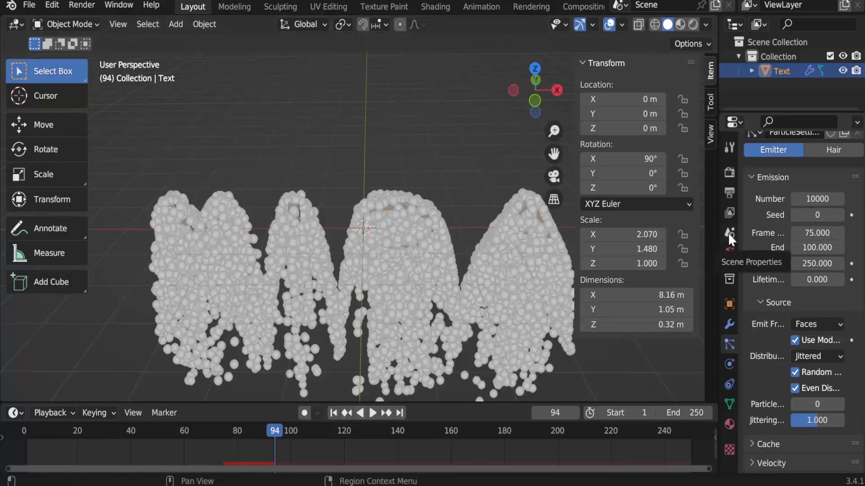
# Step: Turn off the scene's gravity and replay the animation from frame 70 to check the particle motion
pyautogui.click(728, 233)
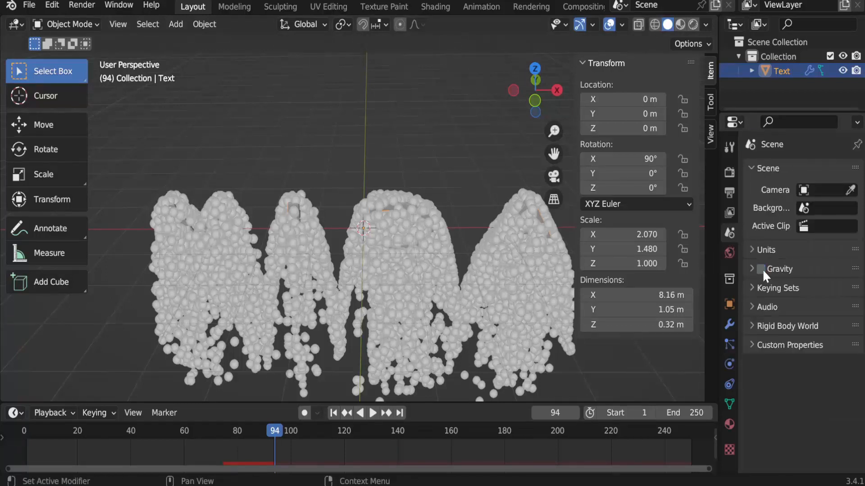
pyautogui.click(211, 434)
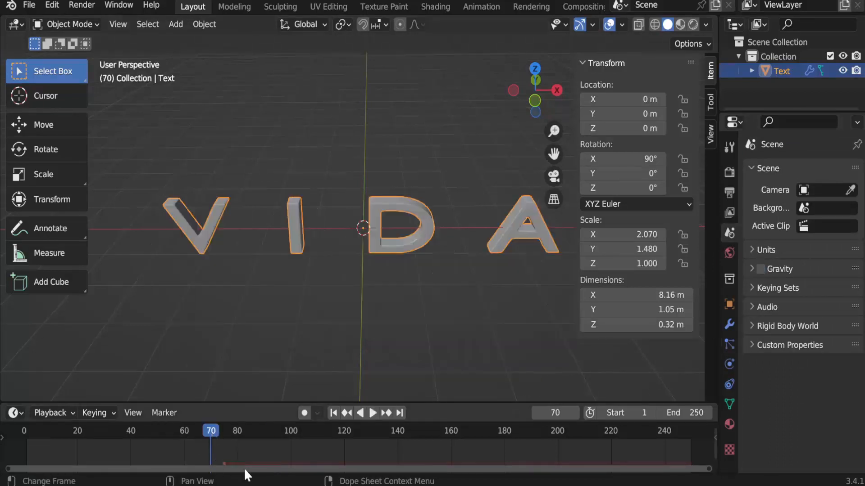
pyautogui.click(372, 413)
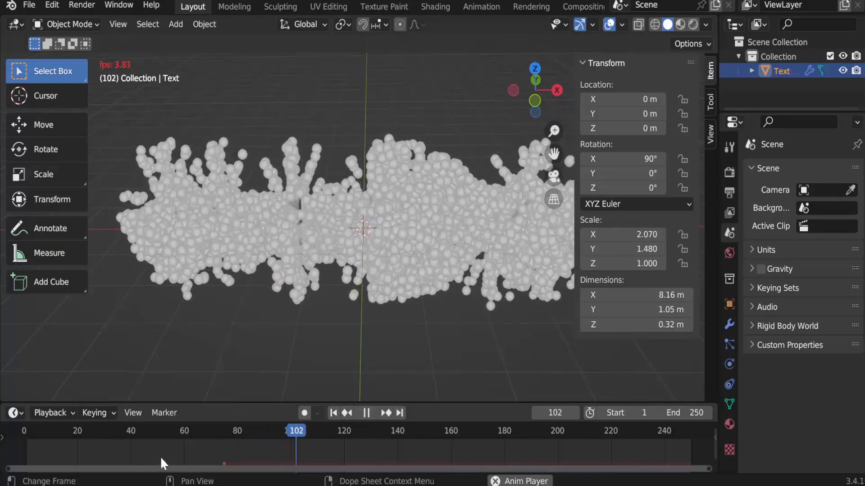
pyautogui.click(365, 412)
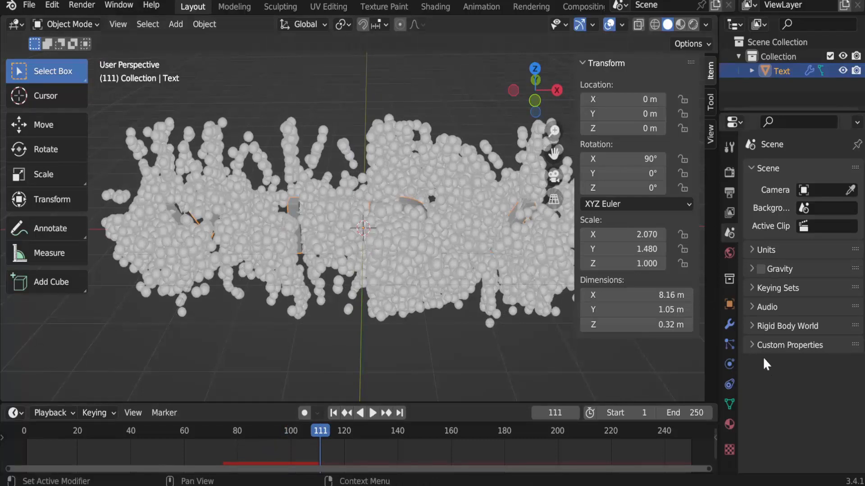
# Step: Set the particle system's normal velocity to 2 m/s
pyautogui.click(729, 345)
pyautogui.click(751, 383)
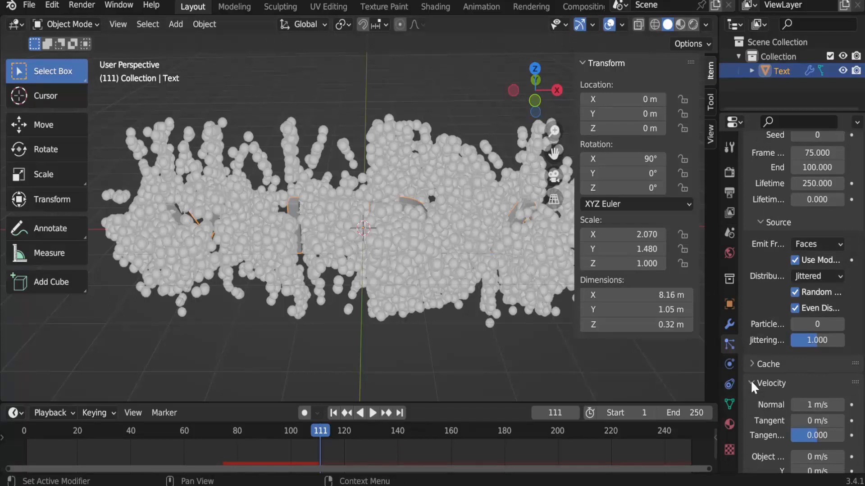
pyautogui.click(804, 405)
pyautogui.click(803, 405)
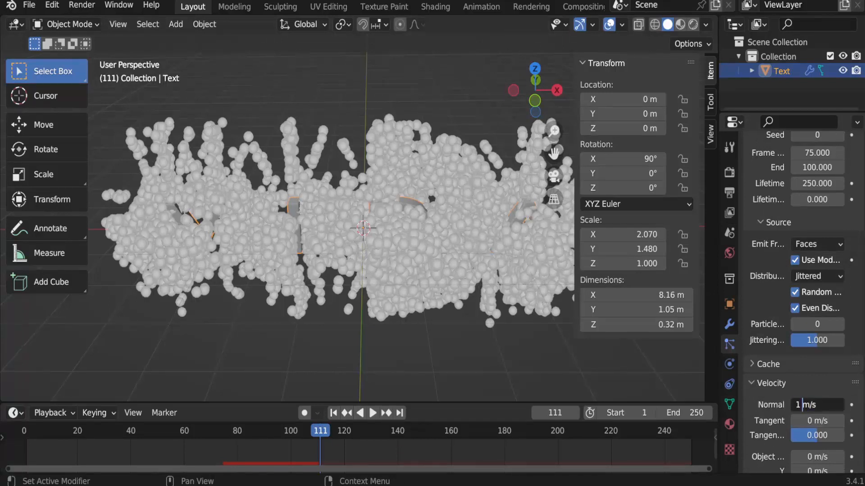
pyautogui.press('BackSpace')
pyautogui.write('2')
pyautogui.press('Left')
pyautogui.press('BackSpace')
pyautogui.press('Return')
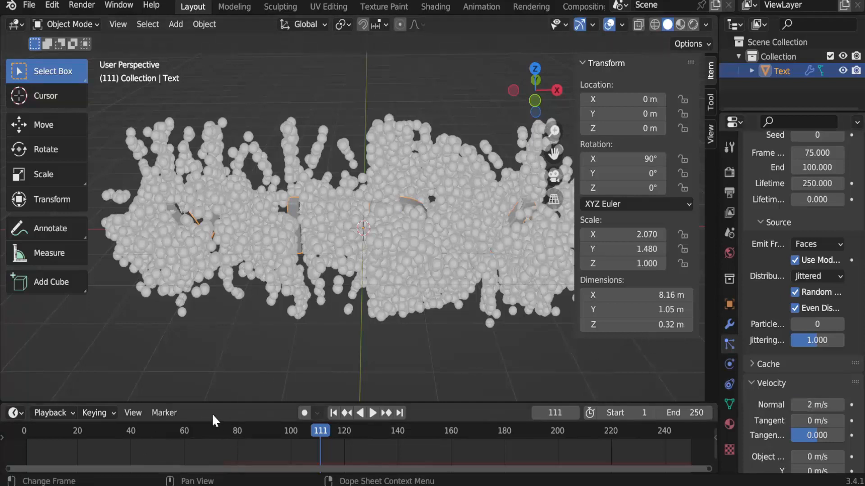
# Step: Play the animation from frame 70 to check the particles' faster spread, and return to about frame 71
pyautogui.click(210, 431)
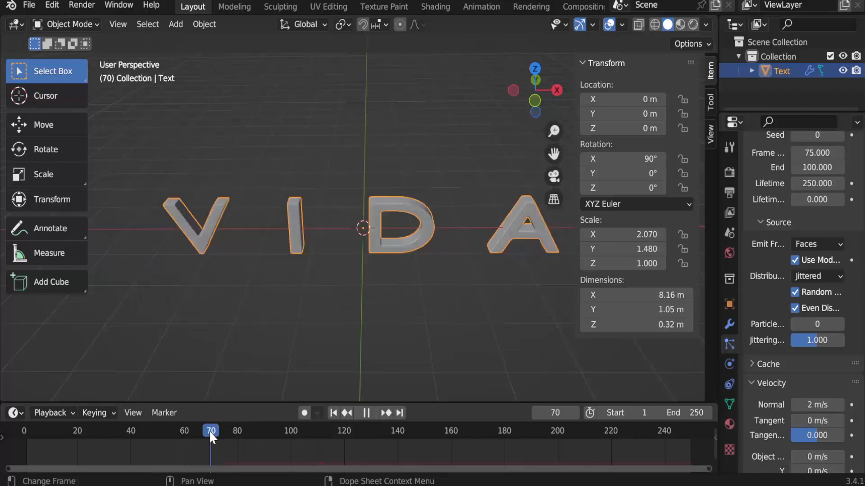
pyautogui.click(372, 412)
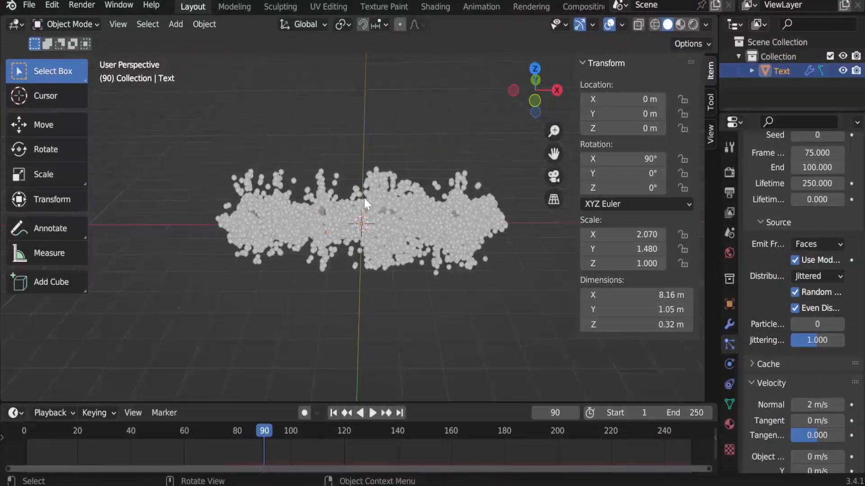
pyautogui.click(212, 429)
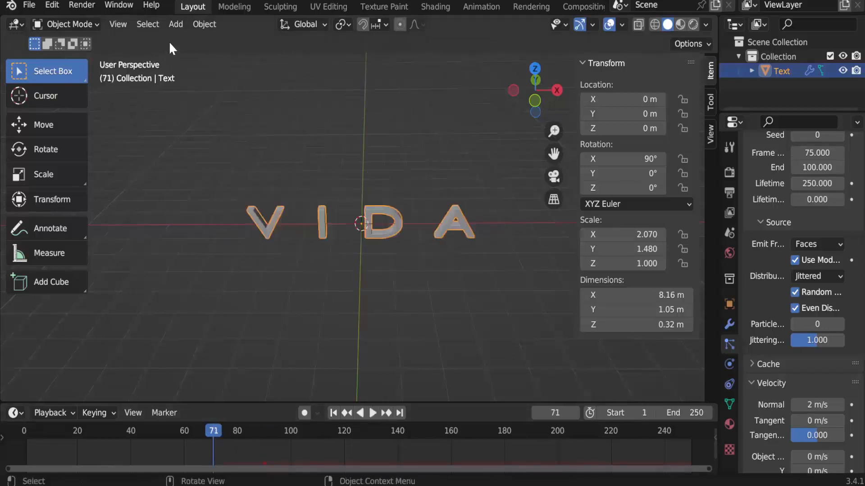
# Step: Add an ico sphere at the origin and scale it down uniformly to about 0.293
pyautogui.click(177, 24)
pyautogui.moveTo(196, 43)
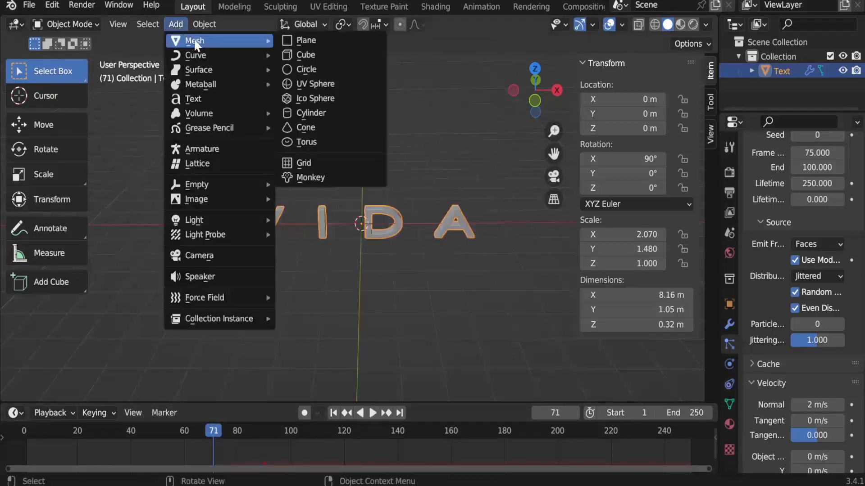
pyautogui.click(321, 96)
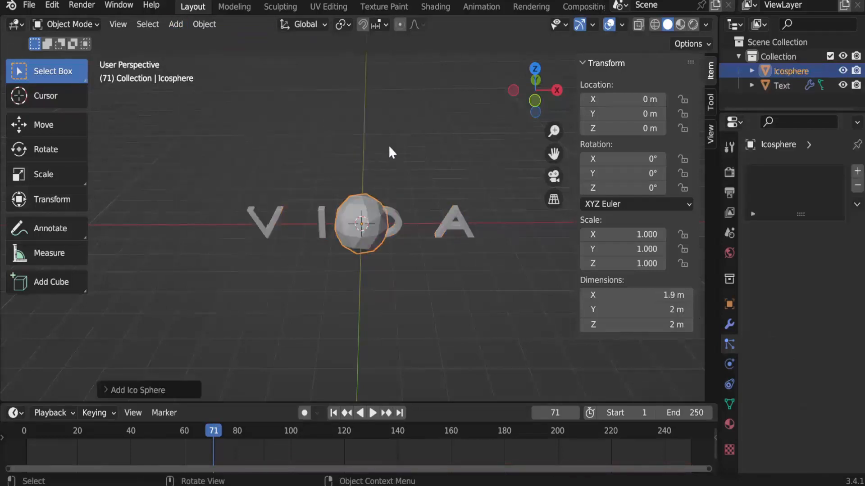
pyautogui.press('s')
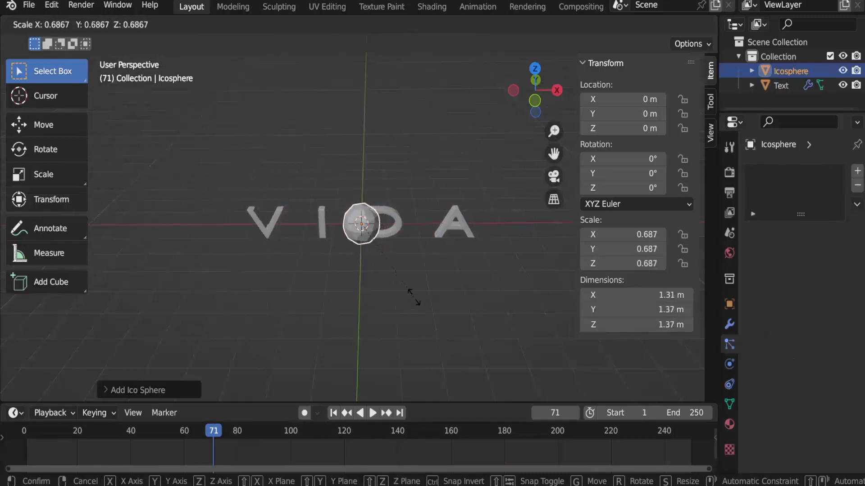
pyautogui.click(391, 253)
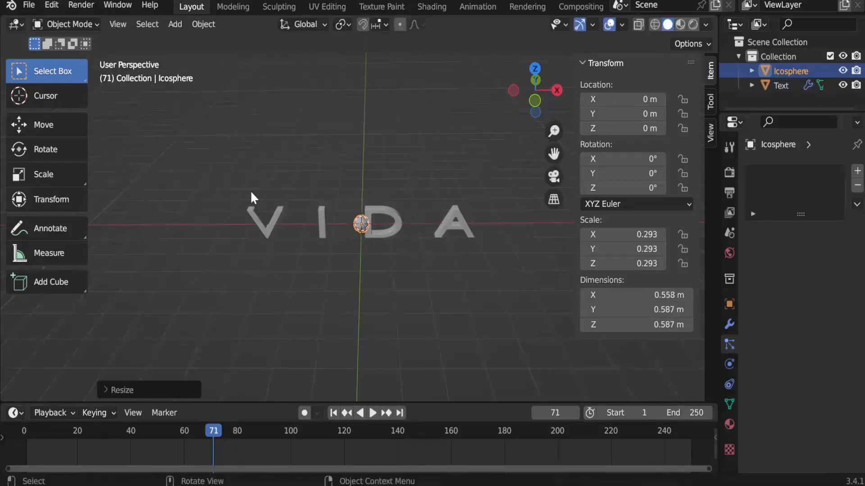
# Step: Move the ico sphere along the X axis to about -7.36 m, clear of the letter V, and deselect it
pyautogui.click(36, 124)
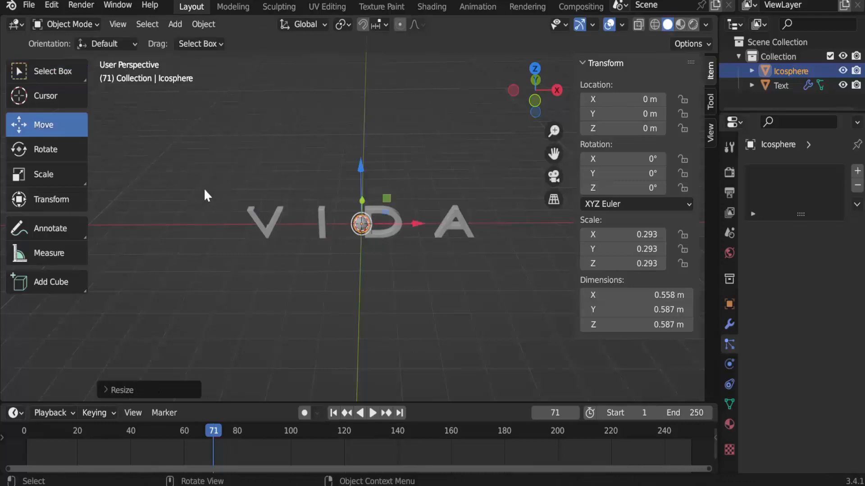
pyautogui.moveTo(418, 224); pyautogui.dragTo(212, 236)
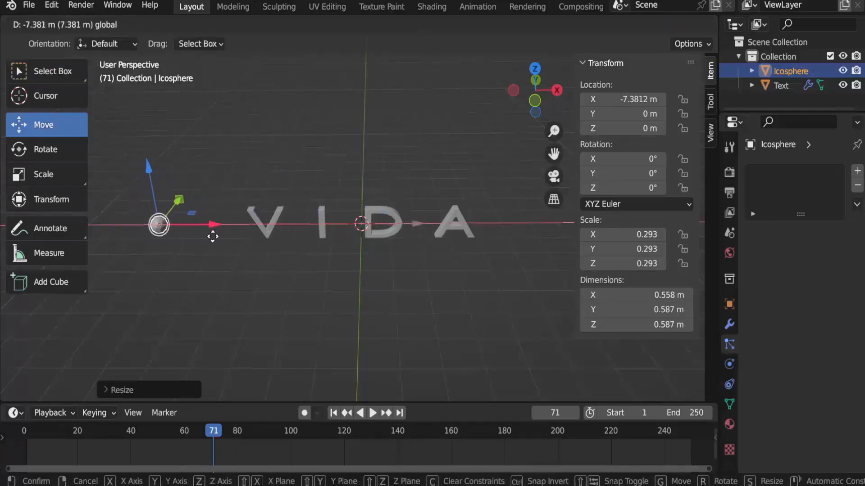
pyautogui.moveTo(230, 189); pyautogui.dragTo(244, 122)
pyautogui.click(244, 122)
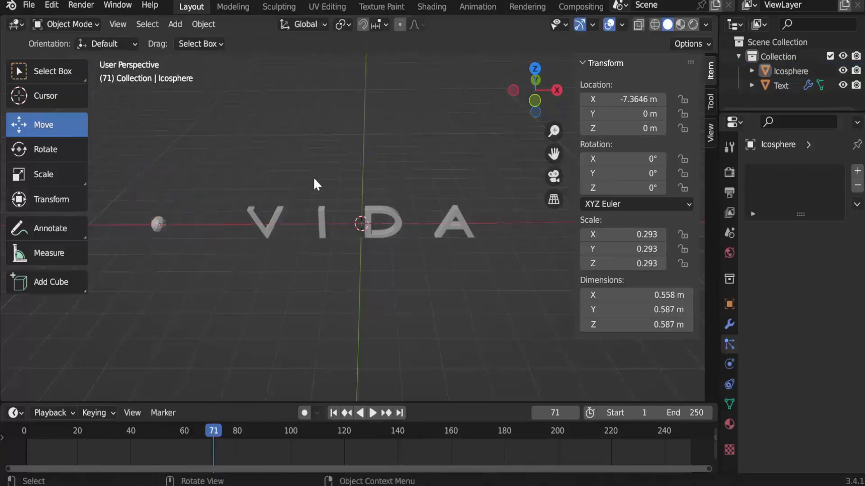
# Step: Select the VIDA text and set its particles to render as Object
pyautogui.click(279, 211)
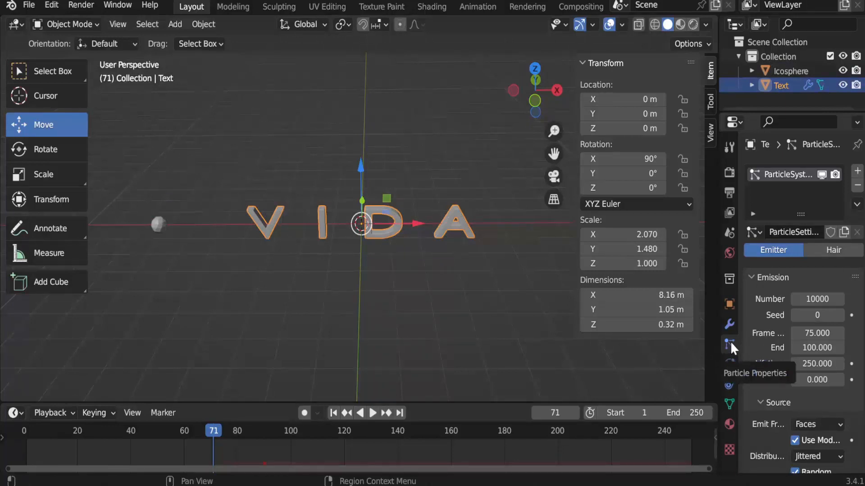
pyautogui.scroll(-2, 804, 315)
pyautogui.scroll(-12, 804, 306)
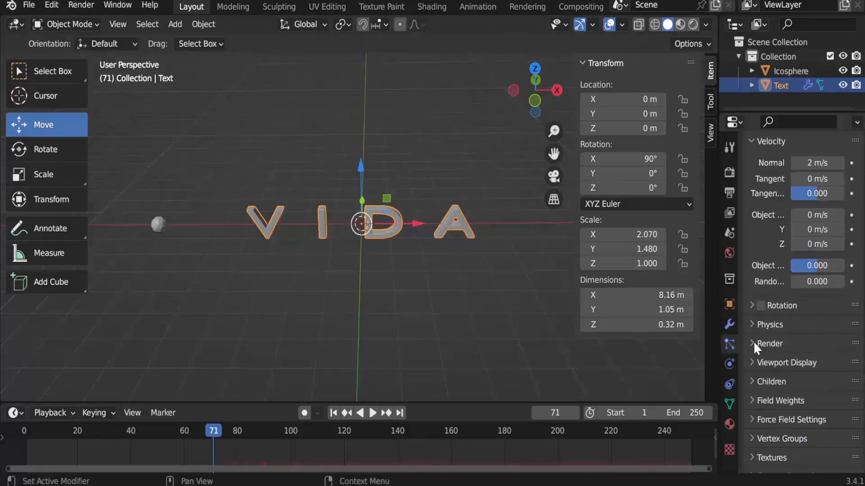
pyautogui.click(751, 342)
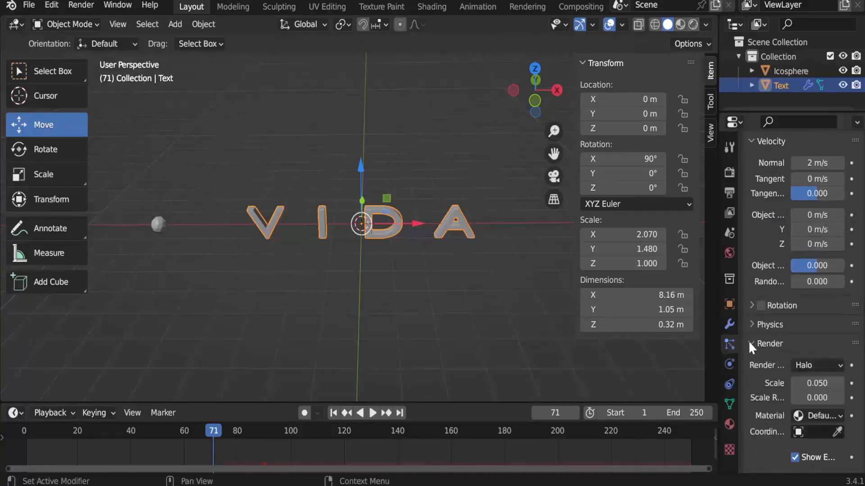
pyautogui.click(809, 364)
pyautogui.click(759, 285)
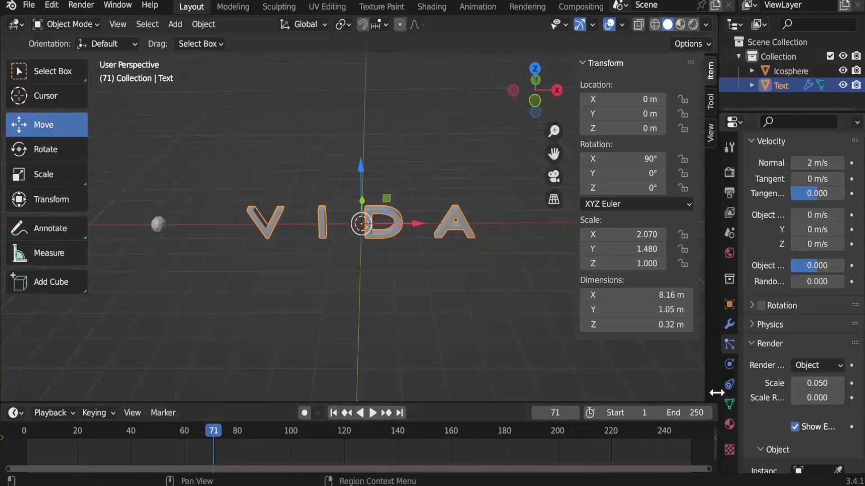
# Step: Widen the properties area and set the particles' scale randomness to 0.558
pyautogui.moveTo(716, 391); pyautogui.dragTo(613, 396)
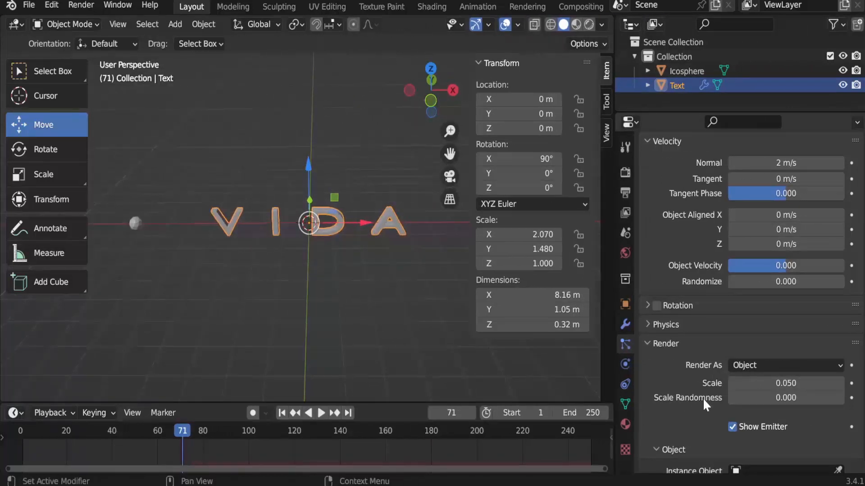
pyautogui.click(787, 396)
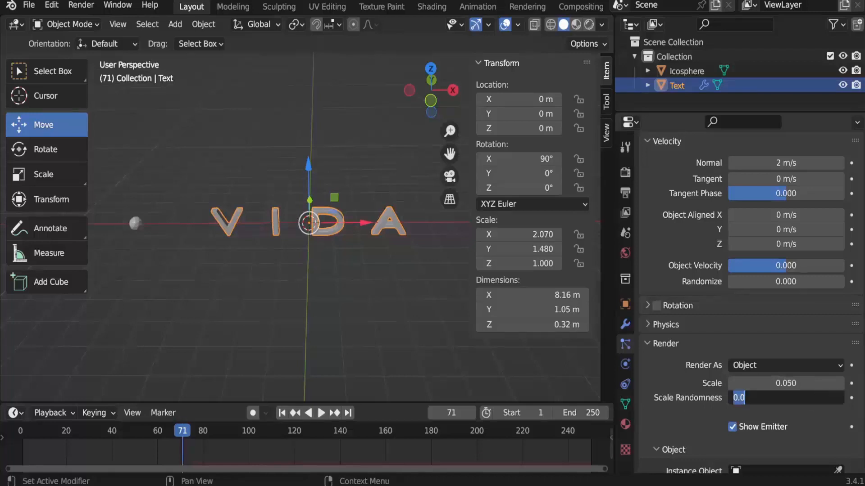
pyautogui.click(787, 397)
pyautogui.press('BackSpace')
pyautogui.write('558')
pyautogui.press('Return')
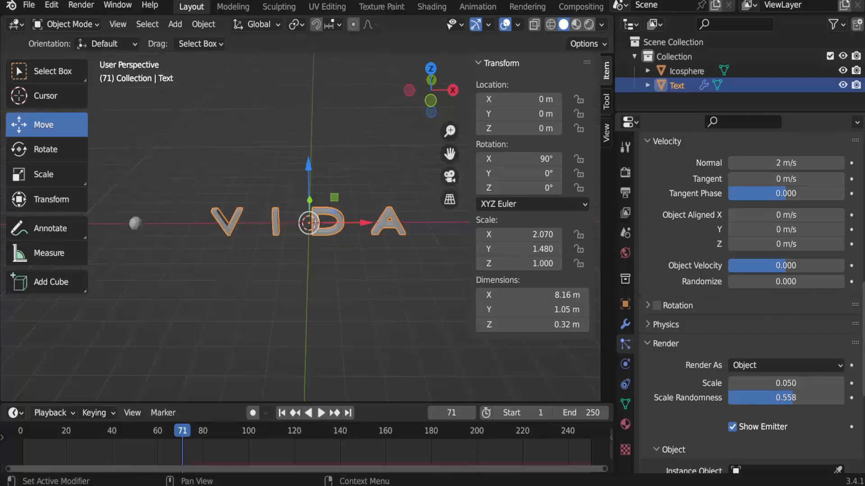
# Step: Pick the Icosphere as the instance object for the text's particles
pyautogui.scroll(-10, 751, 299)
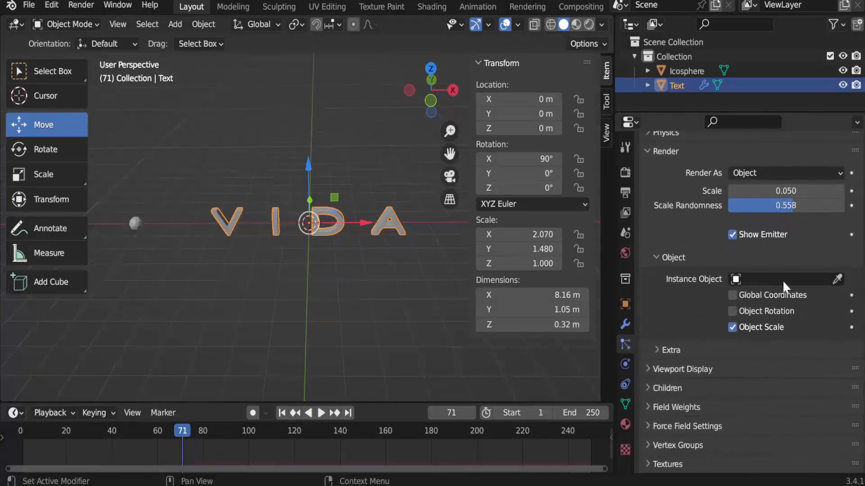
pyautogui.click(836, 276)
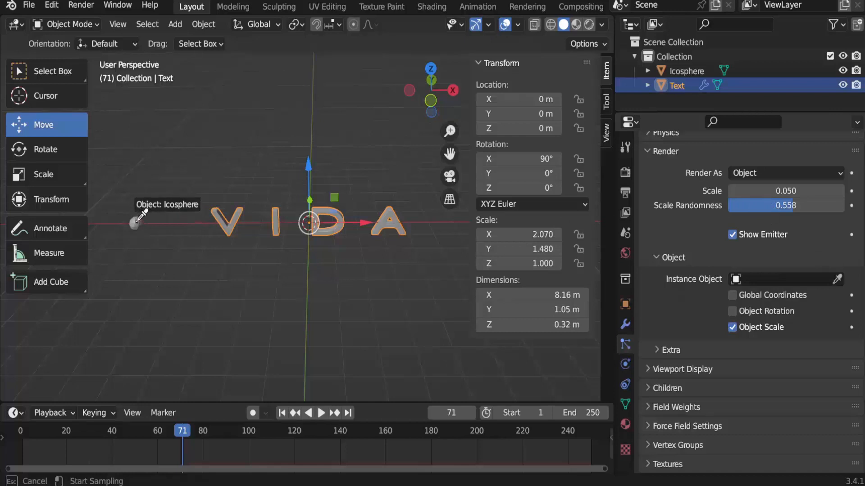
pyautogui.click(136, 220)
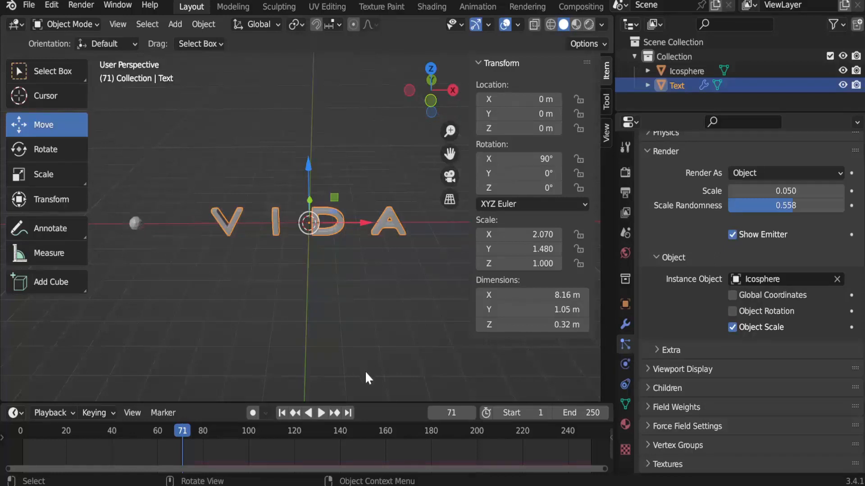
# Step: Play the animation to preview the ico sphere particles bursting from the letters, and return to frame 70
pyautogui.click(320, 413)
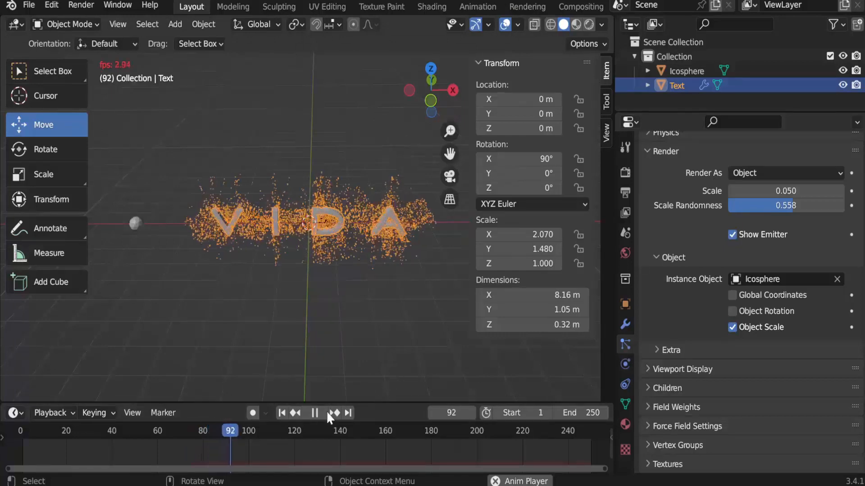
pyautogui.click(312, 414)
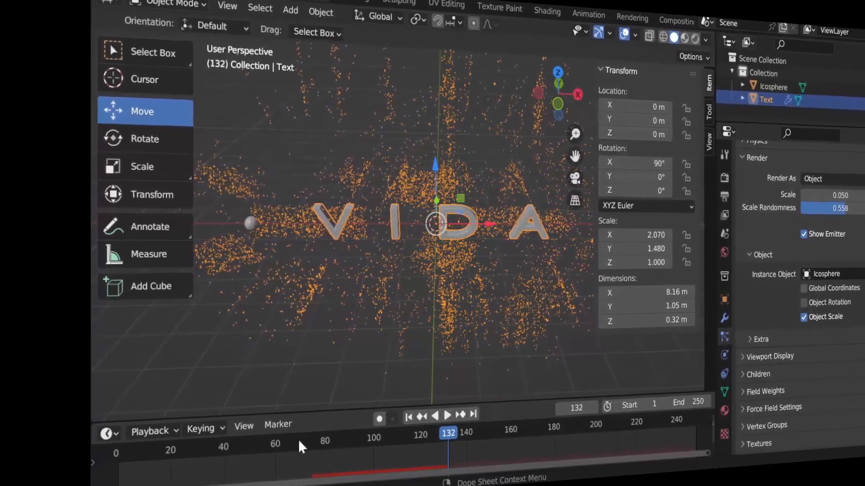
pyautogui.click(242, 439)
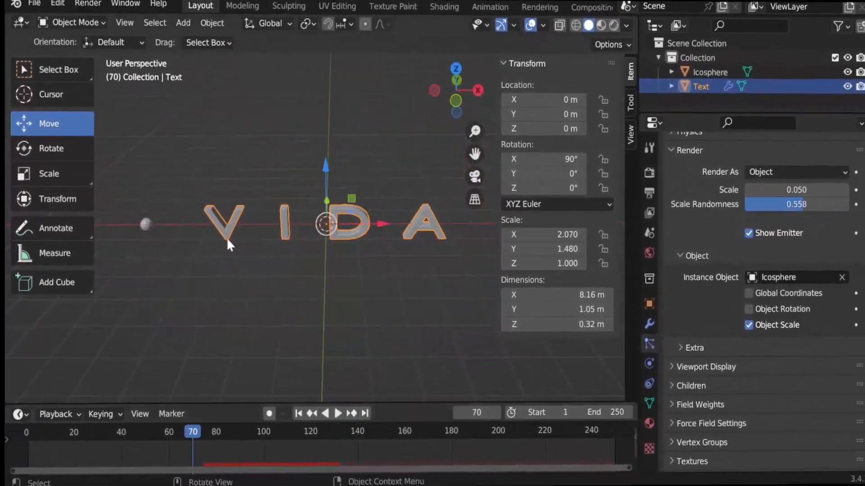
# Step: Add a force field of type Force at the origin
pyautogui.click(174, 23)
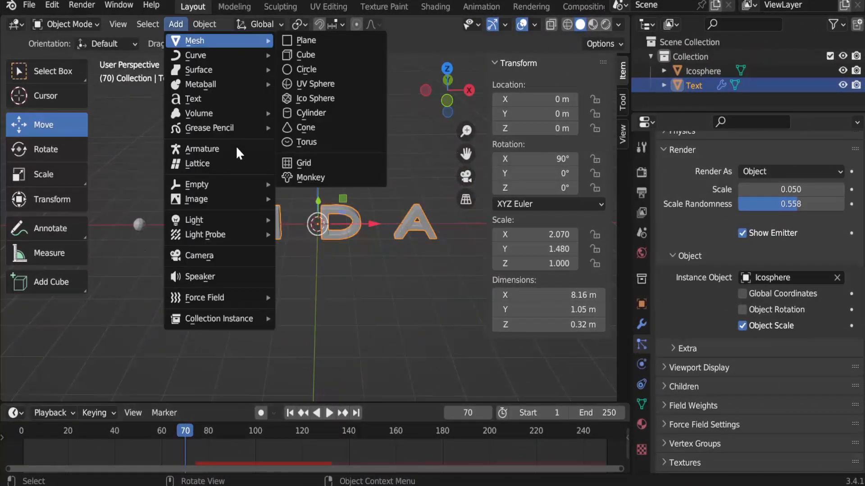
pyautogui.moveTo(210, 298)
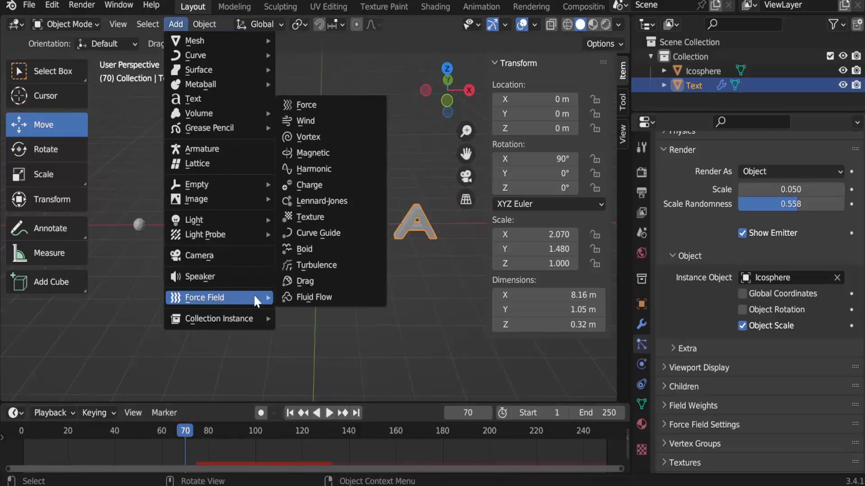
pyautogui.click(308, 108)
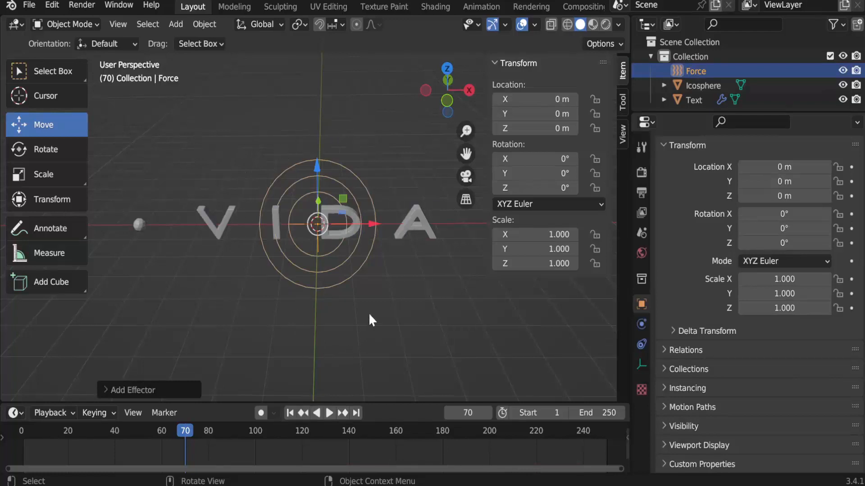
# Step: Set the strength of the Force force field to 30
pyautogui.click(641, 324)
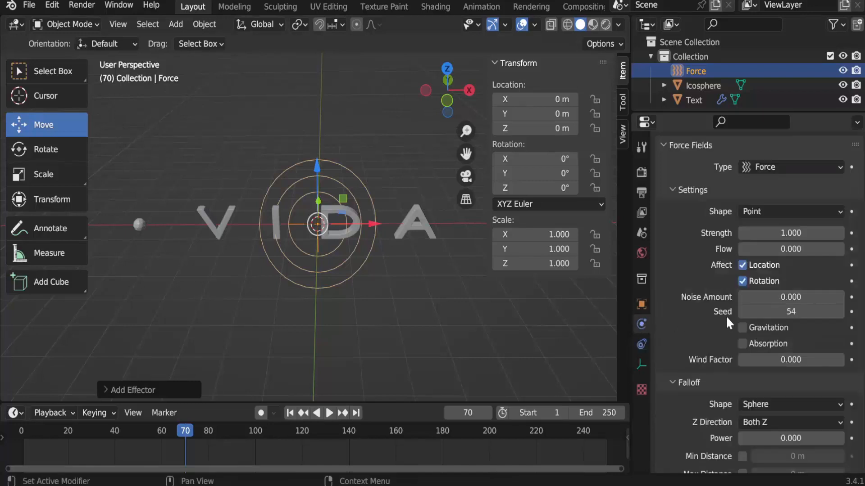
pyautogui.click(791, 233)
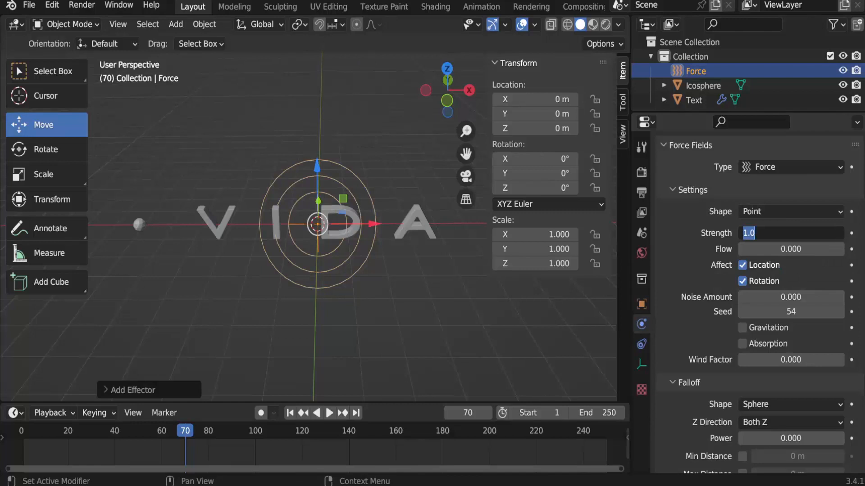
pyautogui.click(747, 233)
pyautogui.press('BackSpace')
pyautogui.write('30')
pyautogui.press('Return')
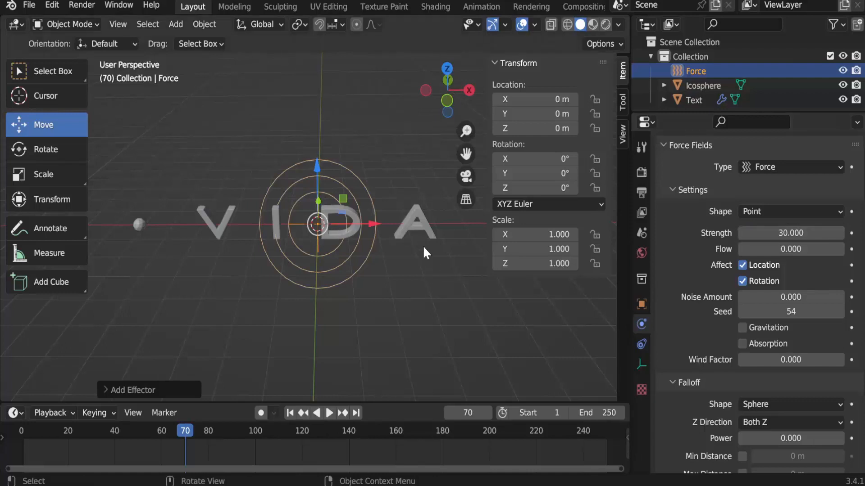
# Step: Add an Explode modifier to the VIDA text, below its particle system
pyautogui.click(412, 224)
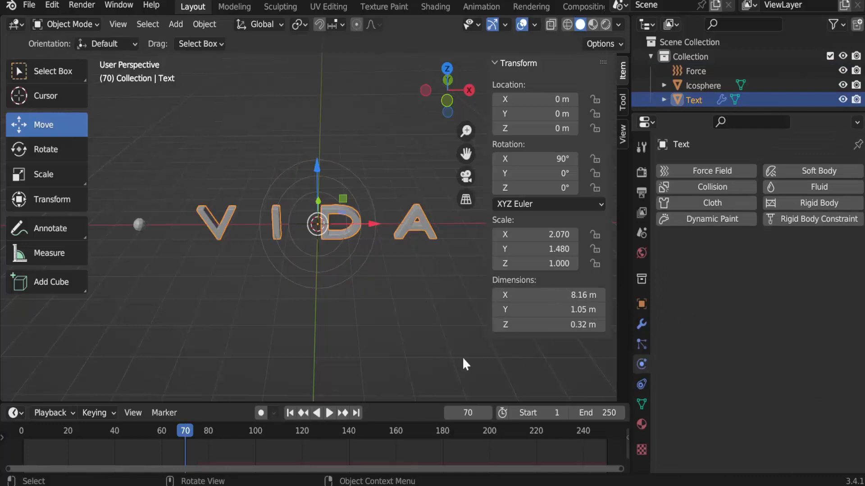
pyautogui.click(641, 324)
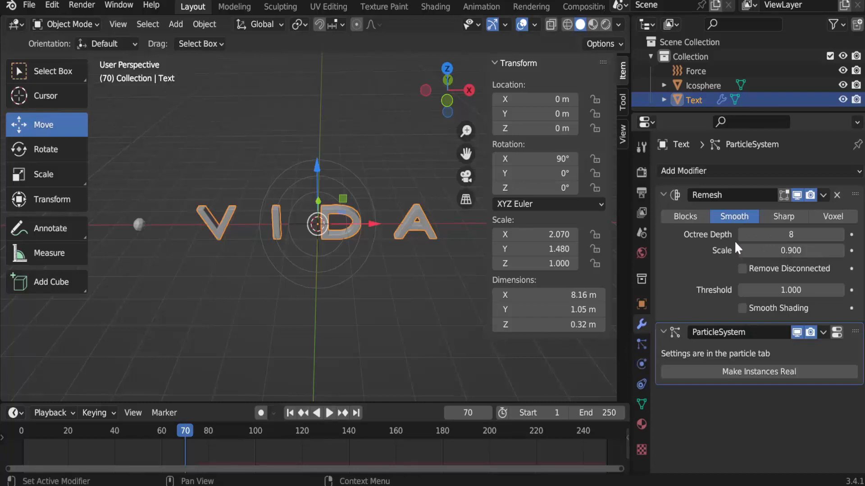
pyautogui.click(686, 170)
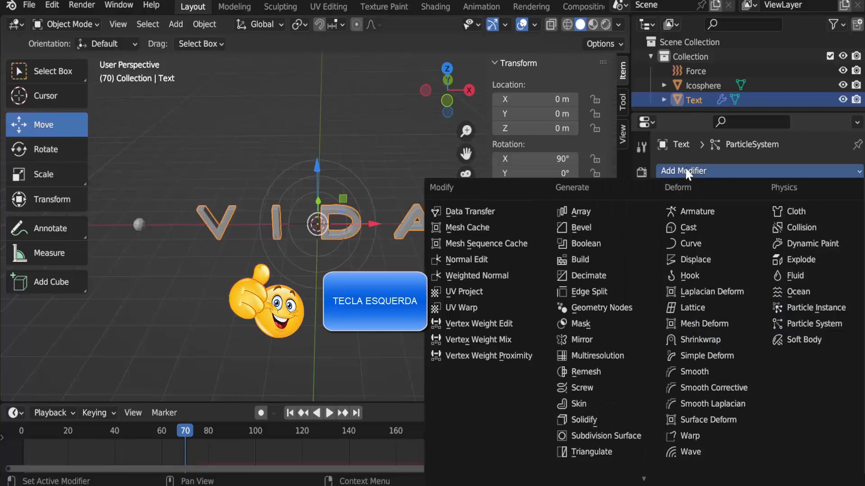
pyautogui.click(778, 261)
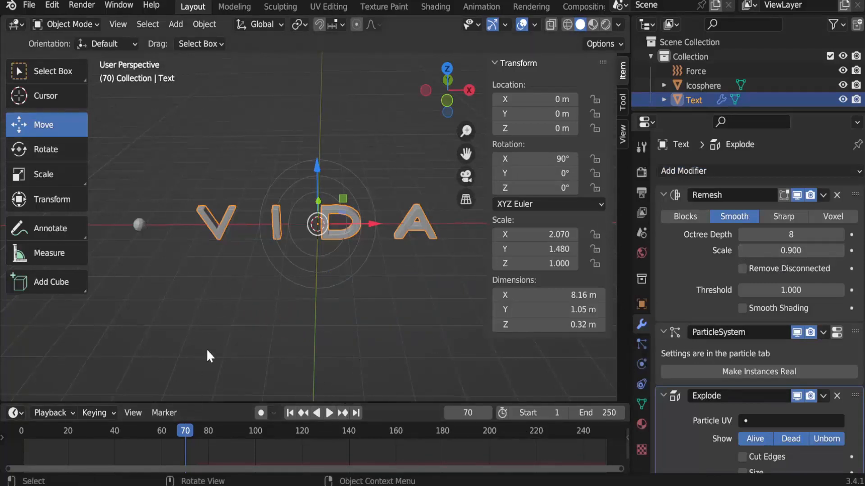
# Step: Play the animation to frame 100 and examine the exploded letter fragments and ico sphere particles up close
pyautogui.click(329, 413)
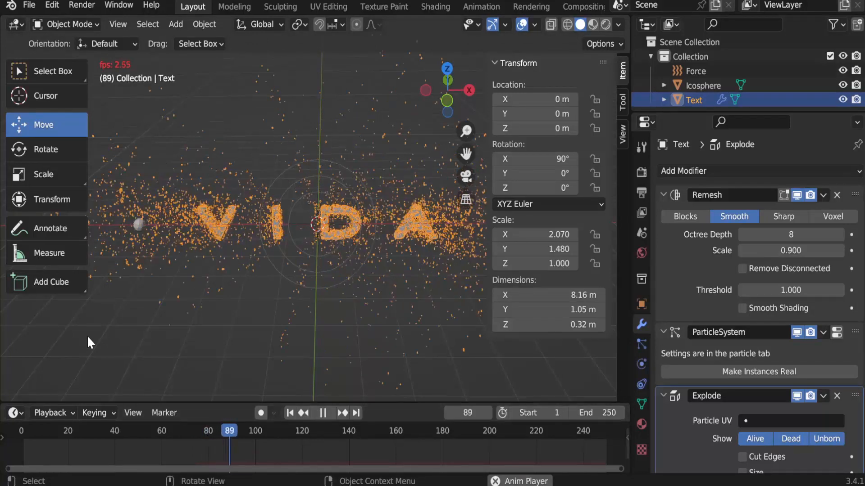
pyautogui.click(323, 414)
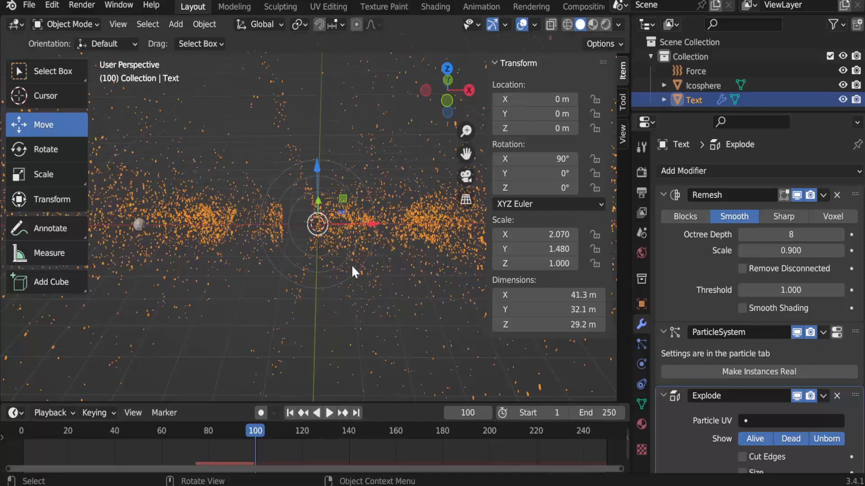
pyautogui.scroll(6, 354, 268)
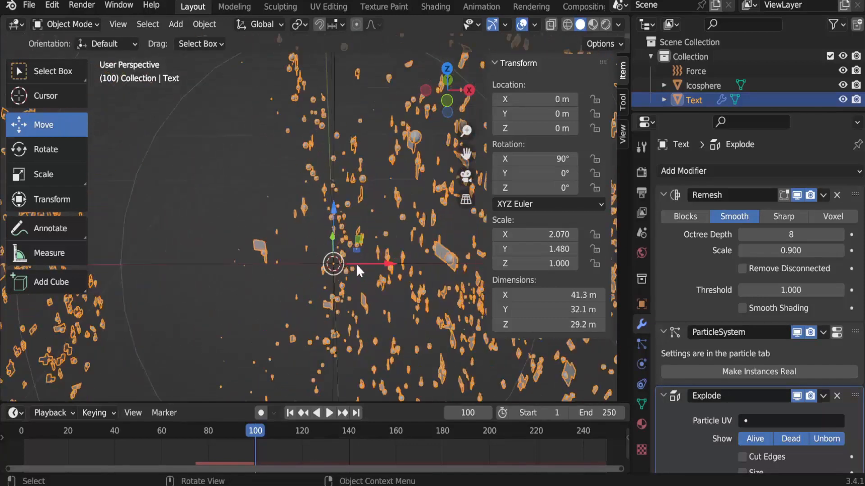
pyautogui.scroll(3, 357, 264)
pyautogui.scroll(4, 357, 265)
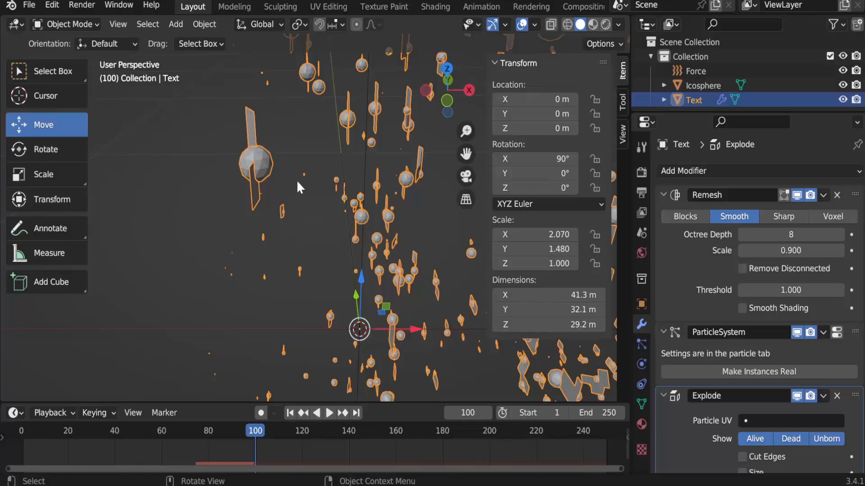
pyautogui.scroll(-4, 296, 180)
pyautogui.scroll(2, 296, 180)
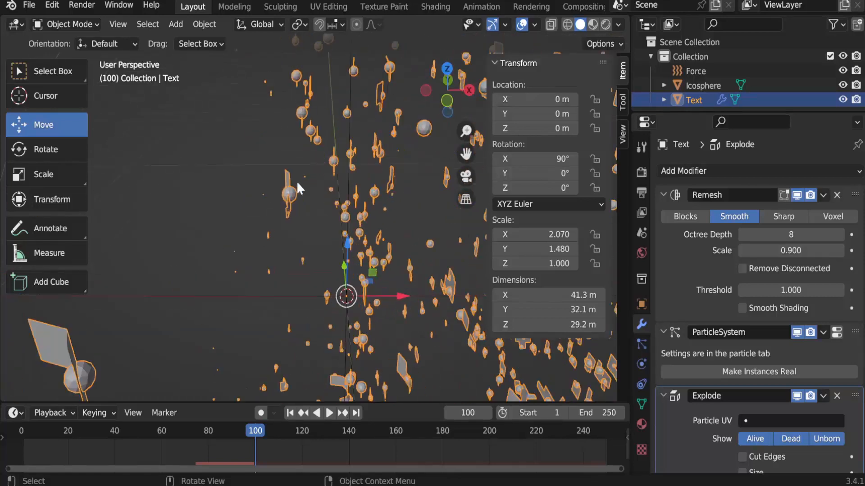
pyautogui.scroll(2, 297, 180)
pyautogui.scroll(-5, 298, 184)
pyautogui.scroll(-4, 303, 183)
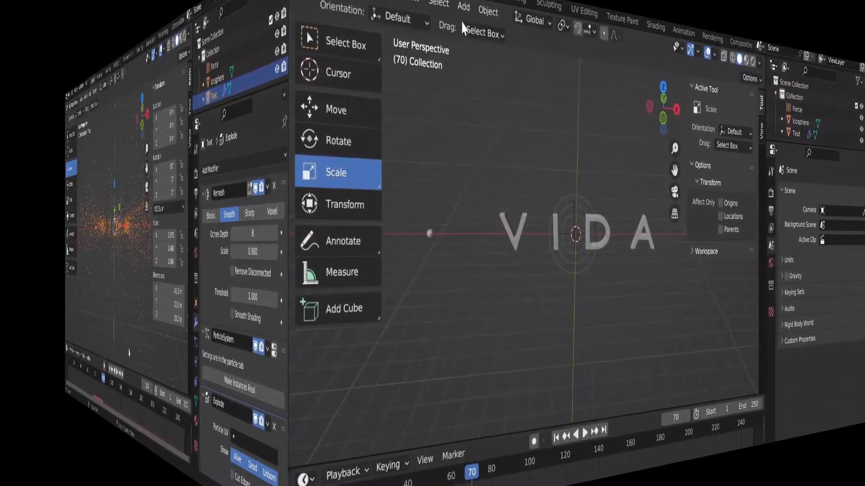
# Step: Add a camera and align it to the current view so it frames the VIDA lettering
pyautogui.click(395, 8)
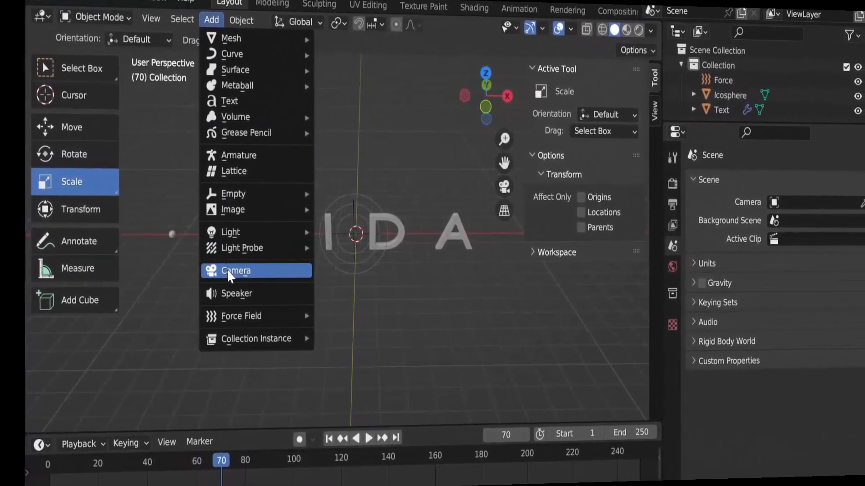
pyautogui.click(291, 271)
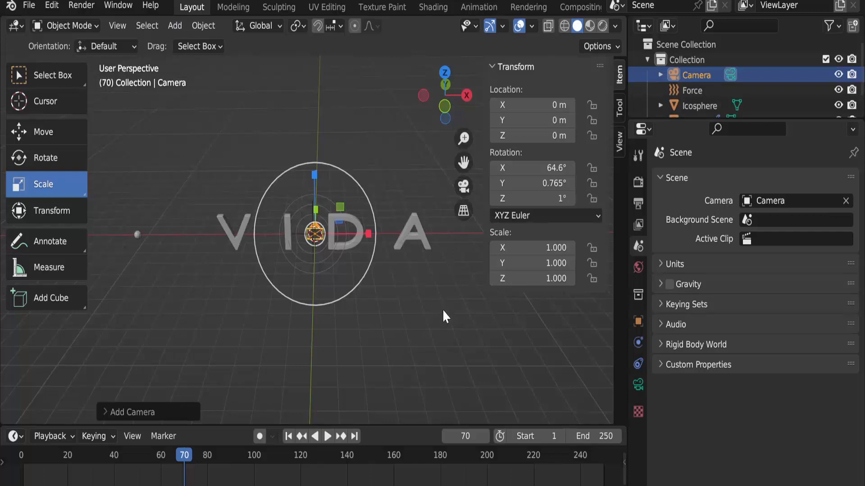
pyautogui.hotkey('ctrl', 'alt', '0')
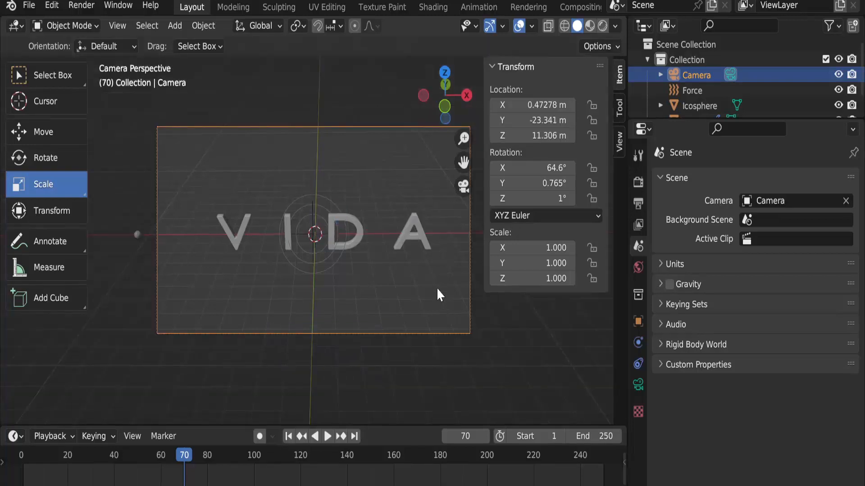
# Step: Switch the viewport to rendered shading and give the VIDA text a new material with a Diffuse BSDF surface
pyautogui.click(603, 26)
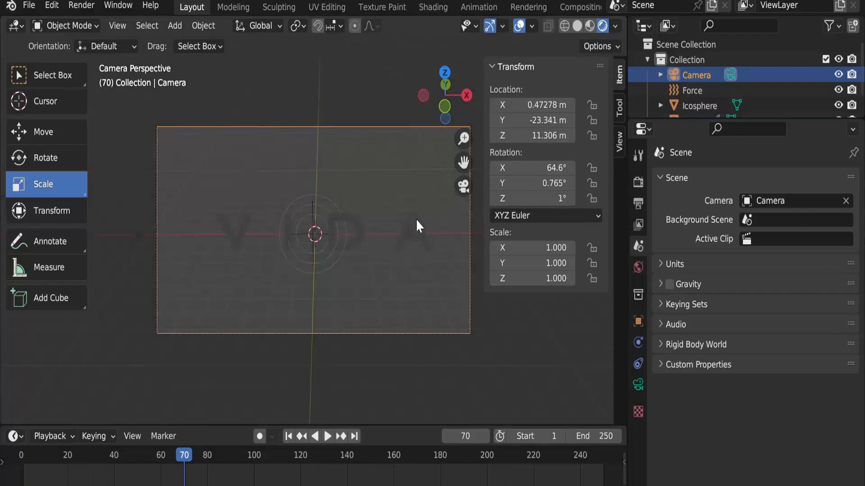
pyautogui.click(415, 218)
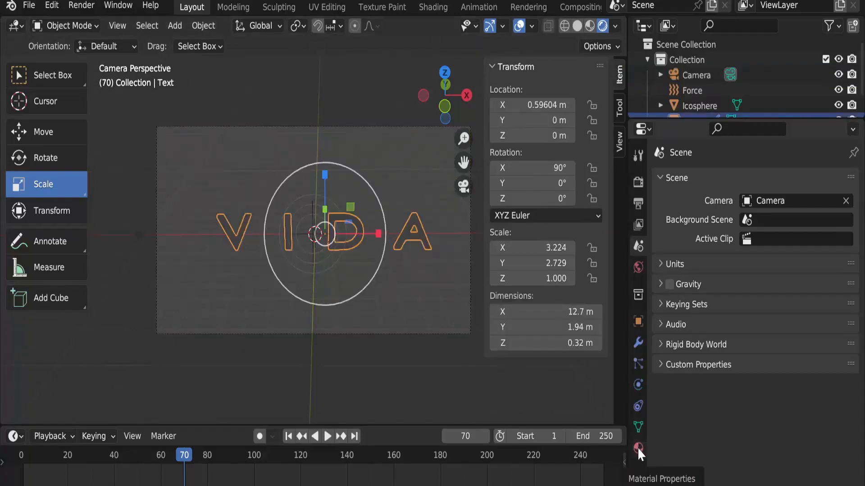
pyautogui.click(638, 448)
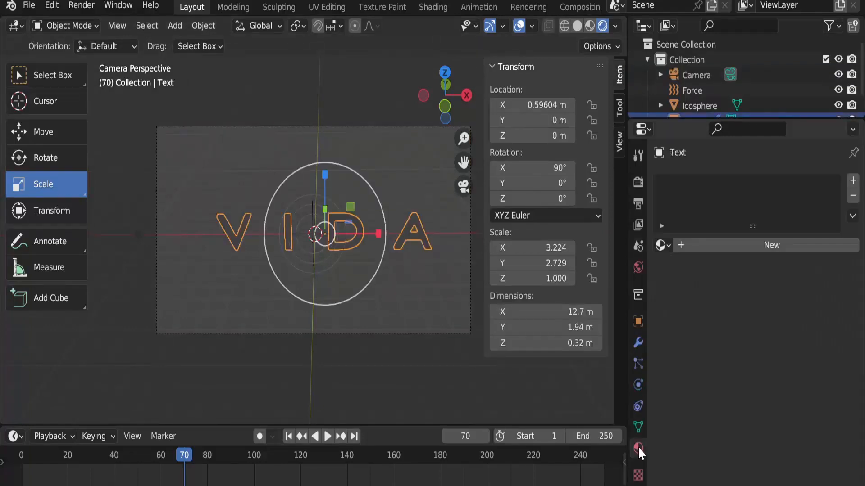
pyautogui.click(771, 247)
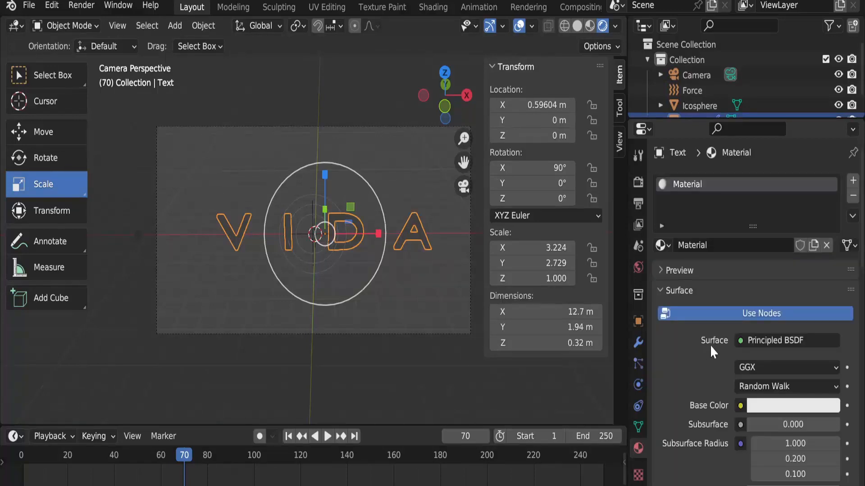
pyautogui.click(761, 341)
pyautogui.click(671, 20)
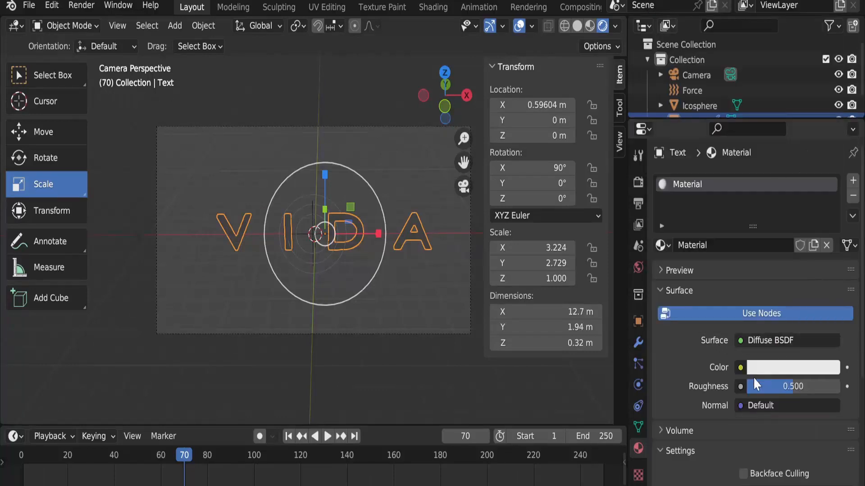
# Step: Color the text's material golden yellow and change its surface shader to Background
pyautogui.click(775, 372)
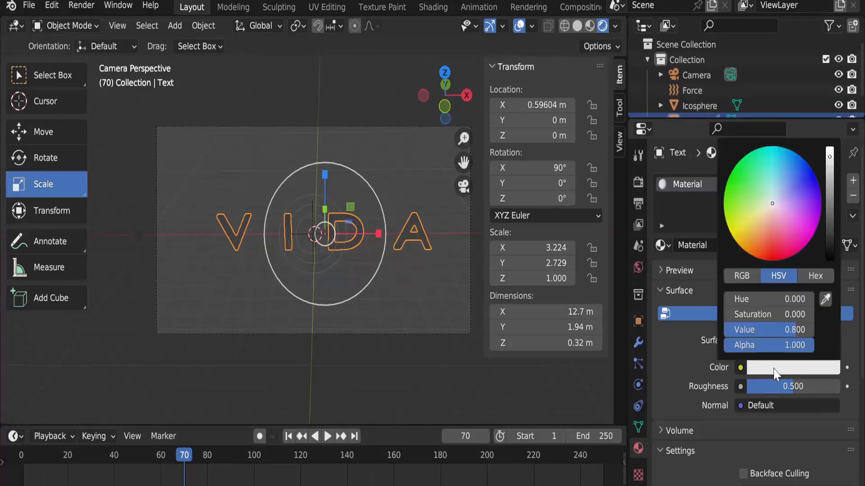
pyautogui.moveTo(746, 241)
pyautogui.mouseDown()
pyautogui.moveTo(756, 238)
pyautogui.moveTo(746, 232)
pyautogui.mouseUp()
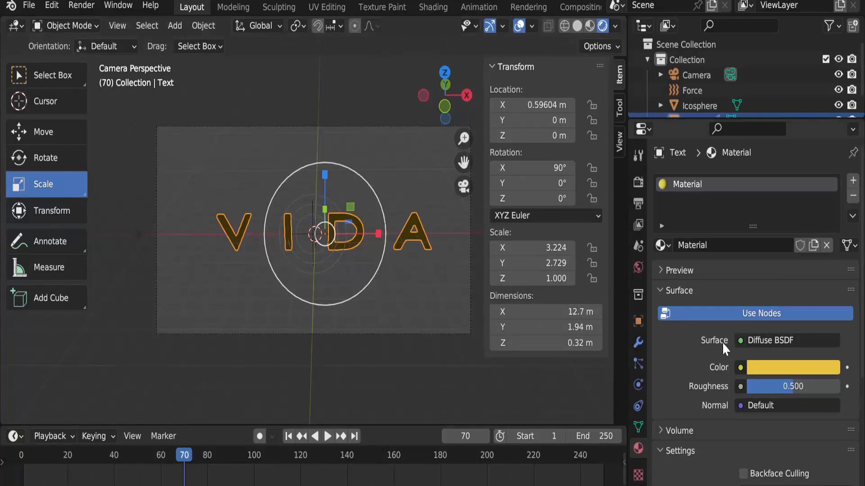
pyautogui.click(755, 341)
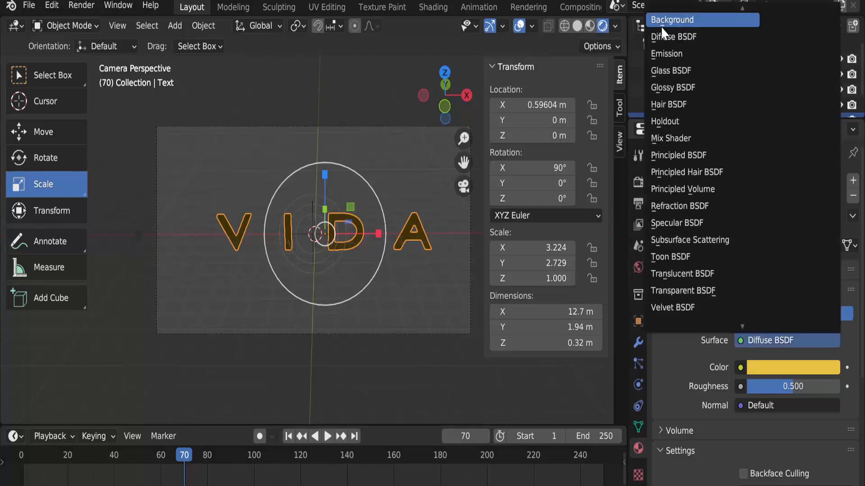
pyautogui.click(669, 20)
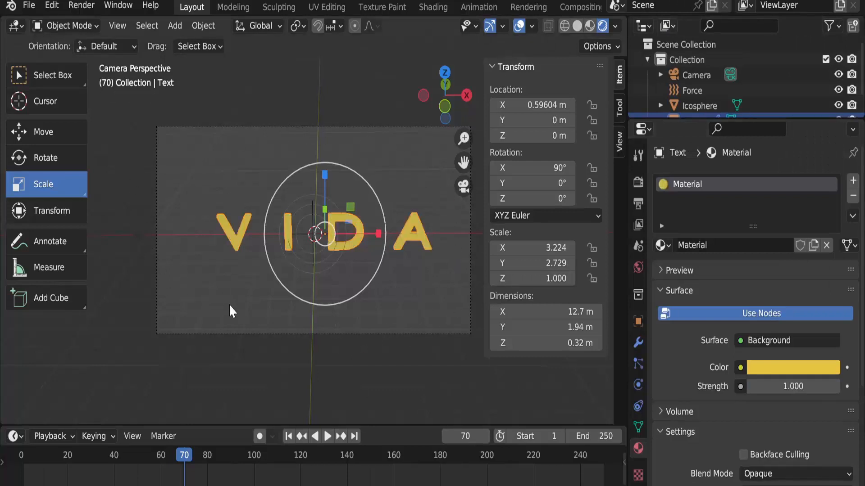
# Step: Assign the text's yellow material, Material, to the Icosphere
pyautogui.click(698, 106)
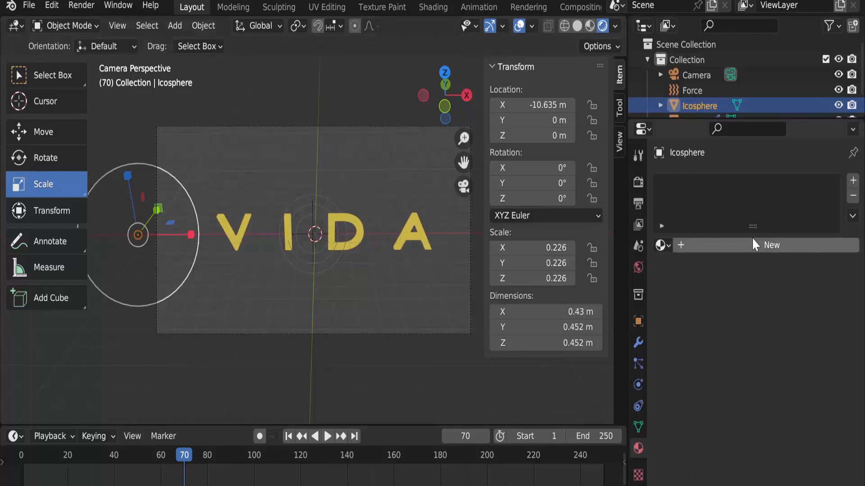
pyautogui.click(768, 245)
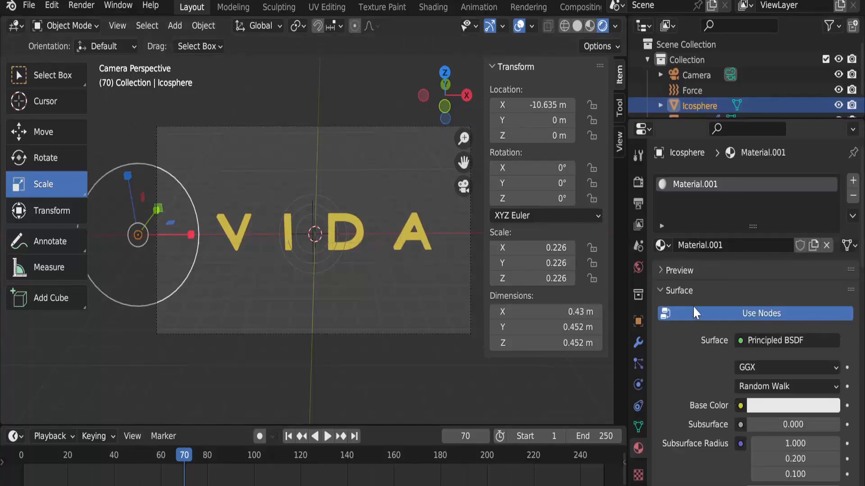
pyautogui.click(662, 245)
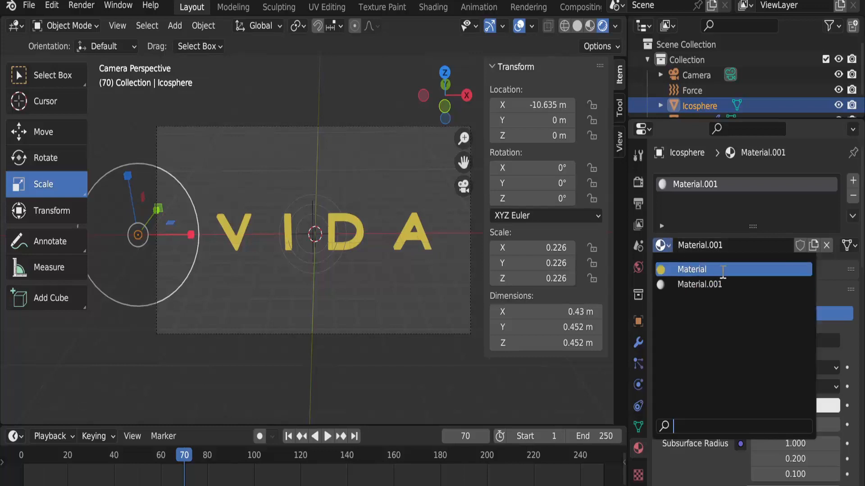
pyautogui.click(687, 270)
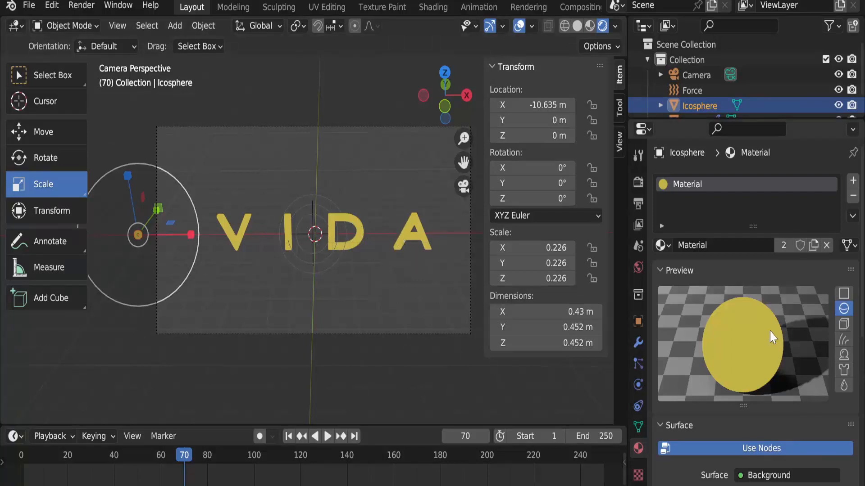
# Step: Set the output resolution scale to 70% and the frame rate to 23.98 fps
pyautogui.click(638, 205)
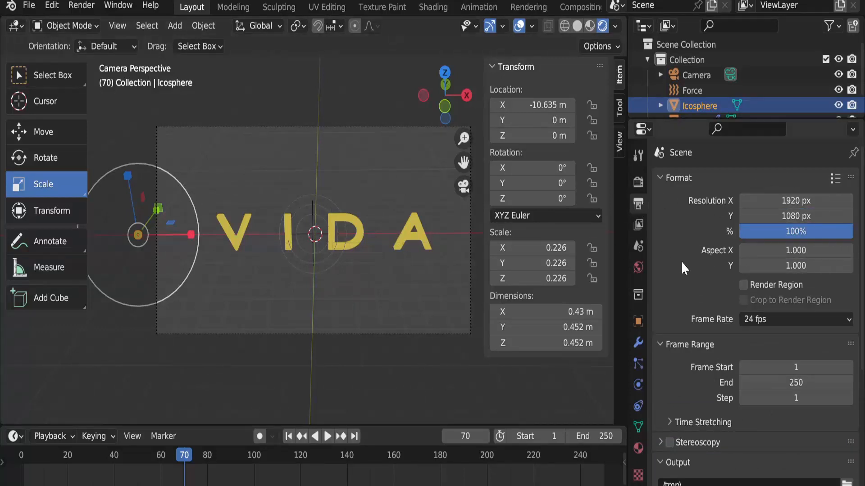
pyautogui.doubleClick(759, 230)
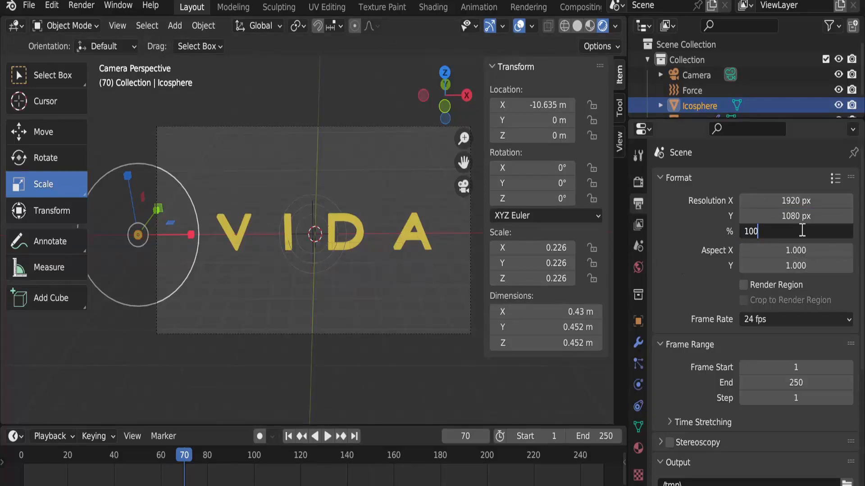
pyautogui.moveTo(760, 230); pyautogui.dragTo(692, 231)
pyautogui.write('70')
pyautogui.press('Return')
pyautogui.scroll(-3, 730, 269)
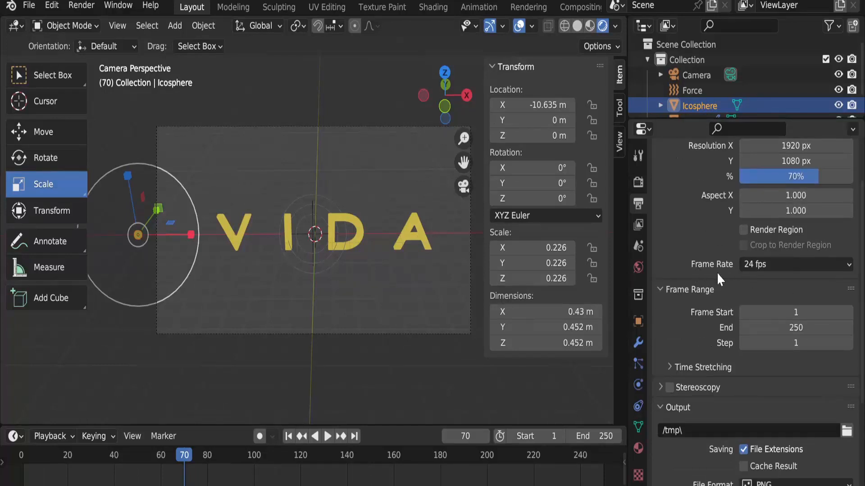
pyautogui.click(847, 264)
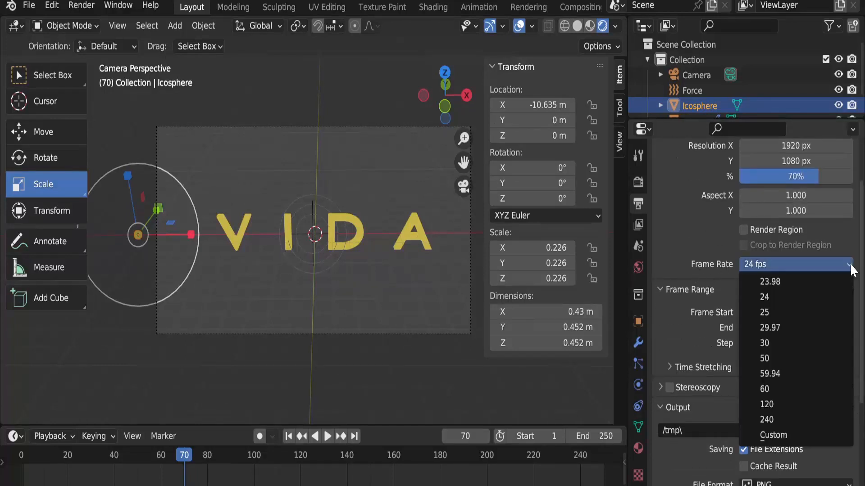
pyautogui.click(779, 282)
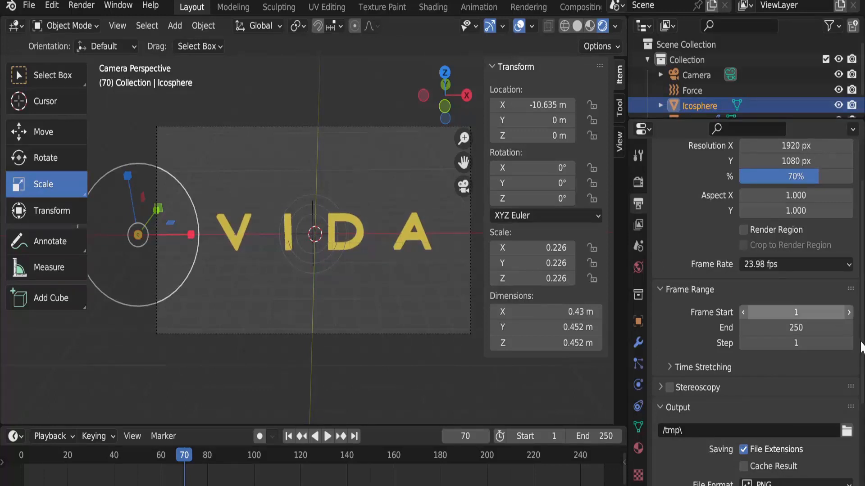
pyautogui.scroll(-8, 759, 334)
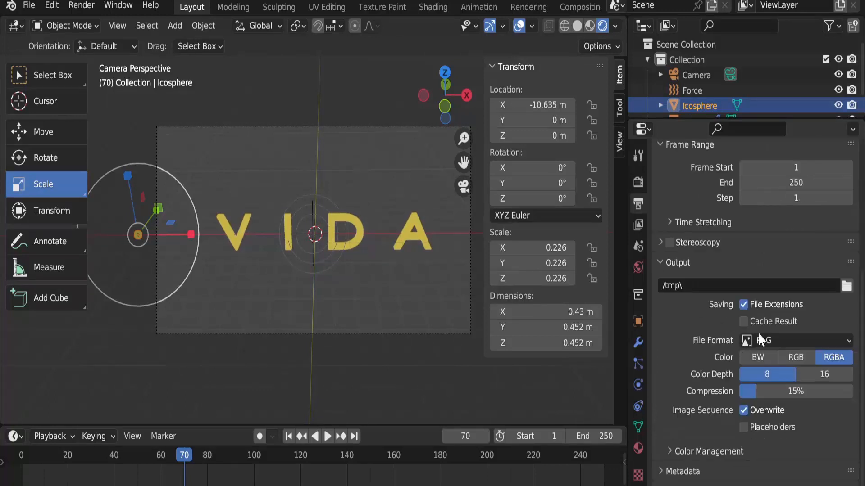
# Step: Set the output file format to AVI JPEG with 100% quality
pyautogui.click(848, 342)
pyautogui.click(799, 384)
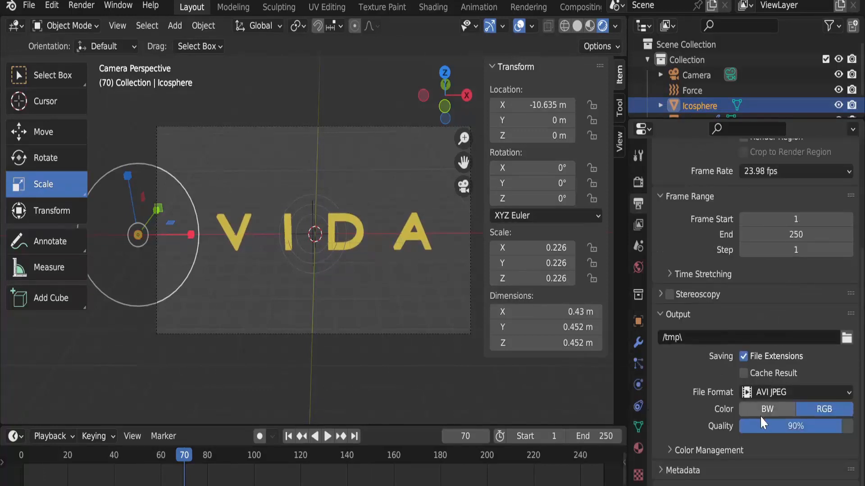
pyautogui.click(800, 424)
pyautogui.moveTo(800, 425); pyautogui.dragTo(694, 423)
pyautogui.write('100')
pyautogui.press('Return')
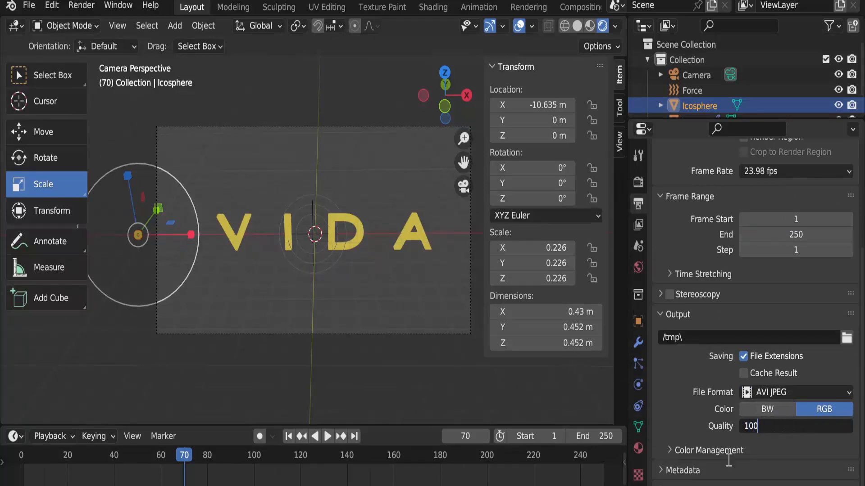
# Step: Make the render's film background transparent
pyautogui.scroll(5, 725, 441)
pyautogui.click(639, 181)
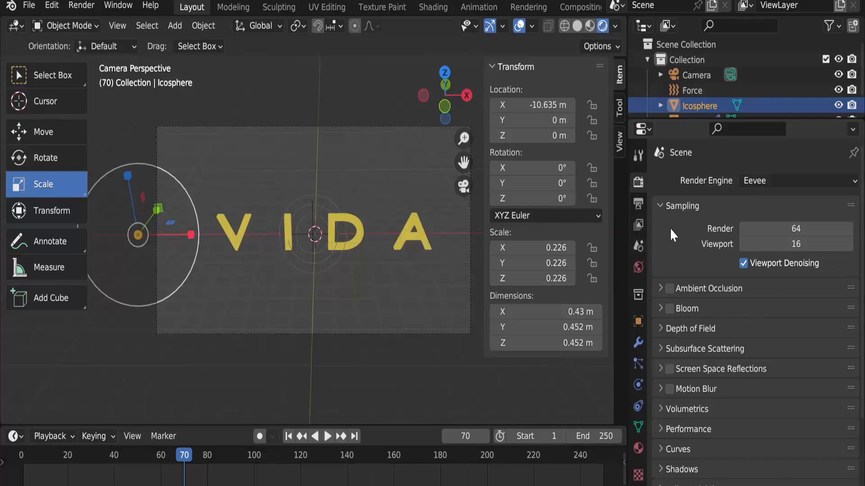
pyautogui.scroll(-5, 669, 228)
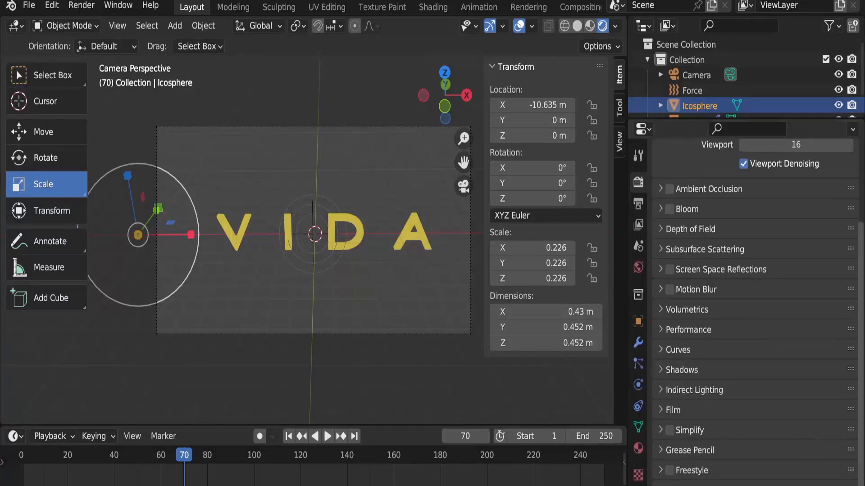
pyautogui.click(660, 407)
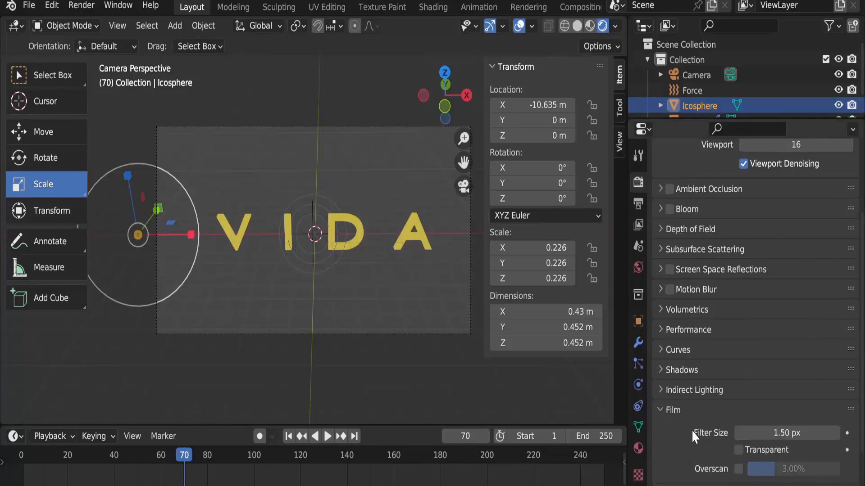
pyautogui.click(739, 449)
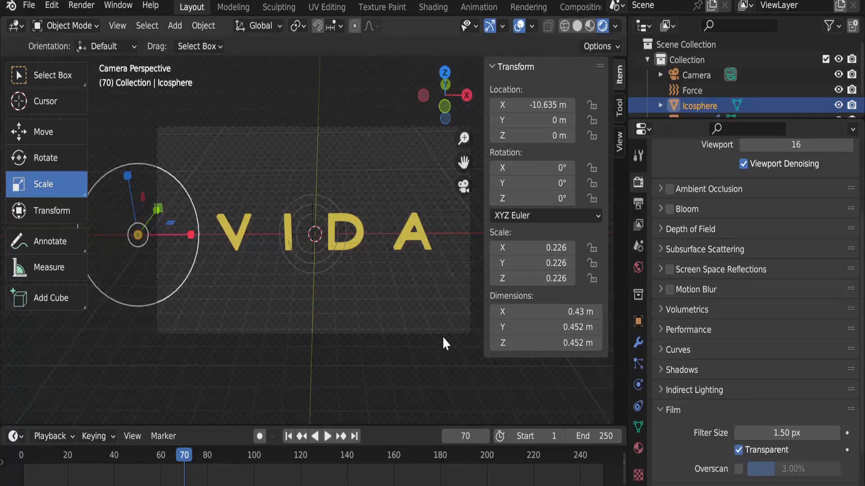
# Step: Replace the render output path with G:\BLENDER-3.4\Blen TEX\Proj Blend EDITTT
pyautogui.click(639, 207)
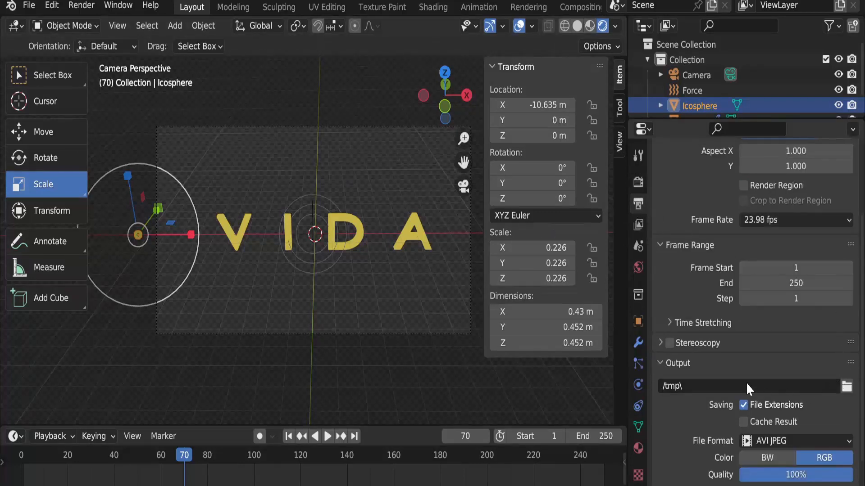
pyautogui.click(723, 386)
pyautogui.click(716, 386)
pyautogui.press('BackSpace')
pyautogui.press('BackSpace')
pyautogui.press('BackSpace')
pyautogui.press('BackSpace')
pyautogui.press('BackSpace')
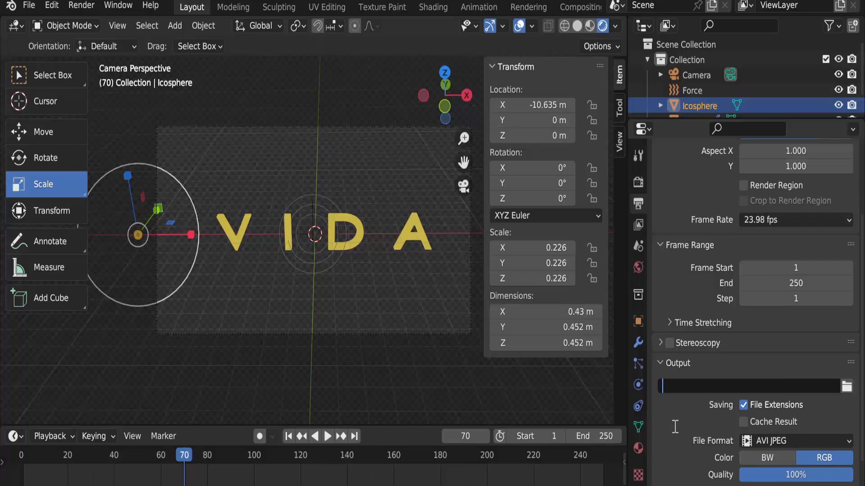
pyautogui.write('G:\\BLENDER-3.4\\Blen TEX\\Proj Blend EDITTT')
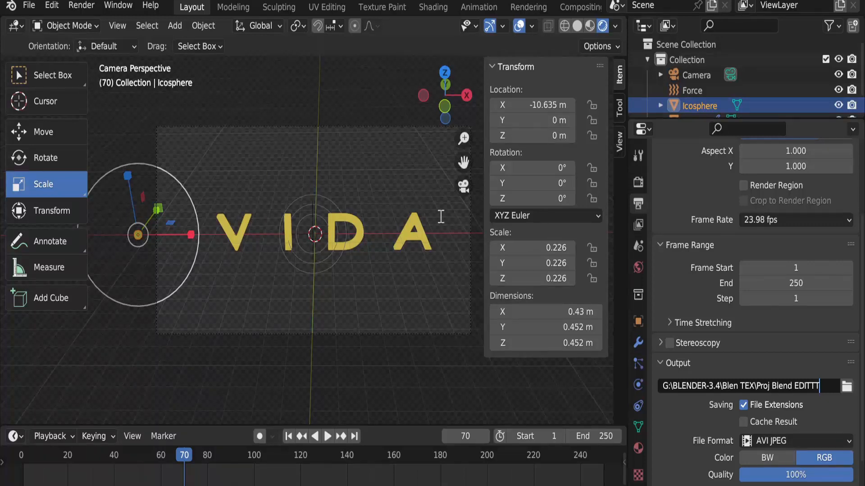
# Step: Start rendering the full animation
pyautogui.click(79, 6)
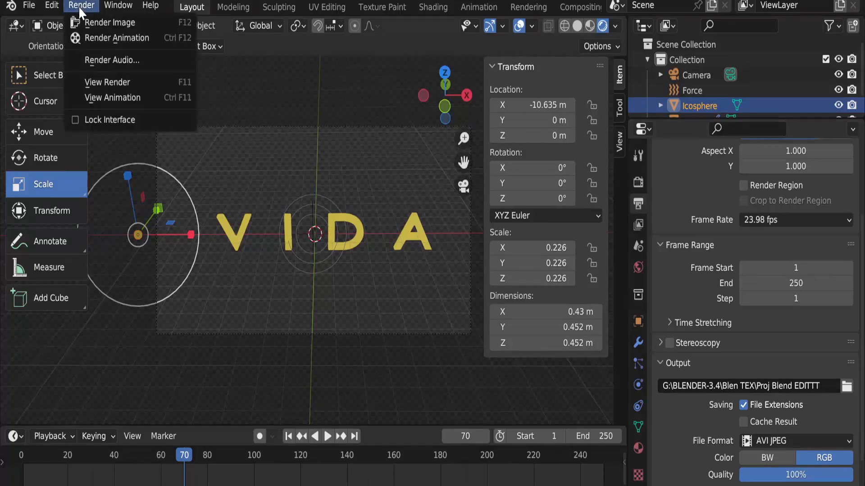
pyautogui.click(98, 38)
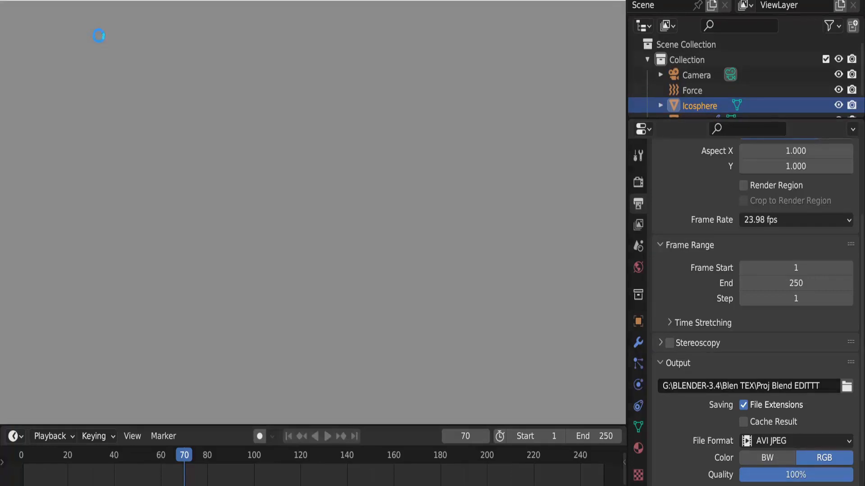